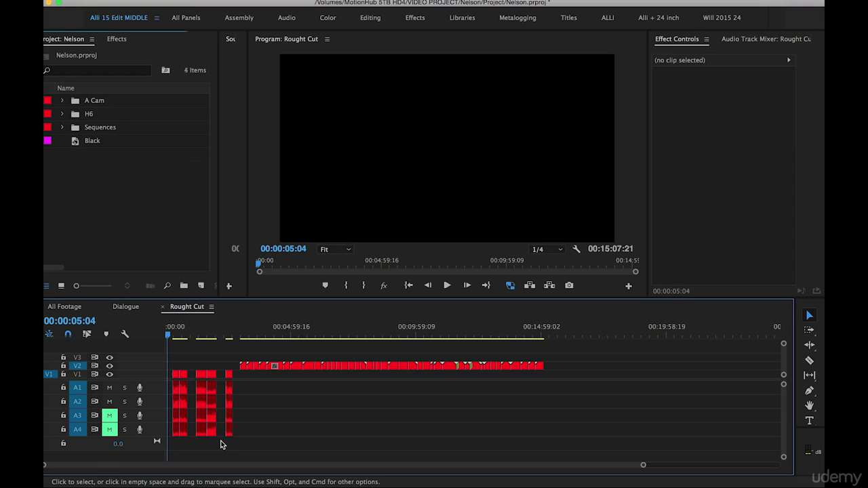
- Import the Voice Over folder from the Nelson folder and select NelsonVoiceover.mp3 inside its bin
right_click(99, 198)
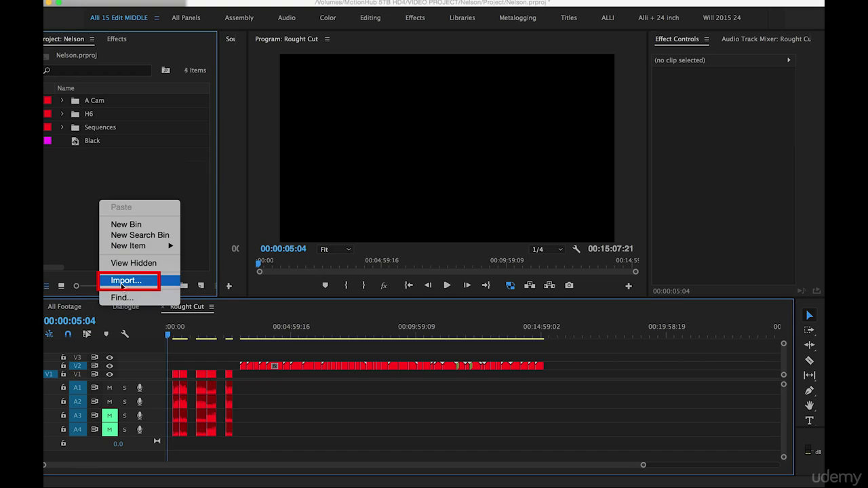
click(122, 280)
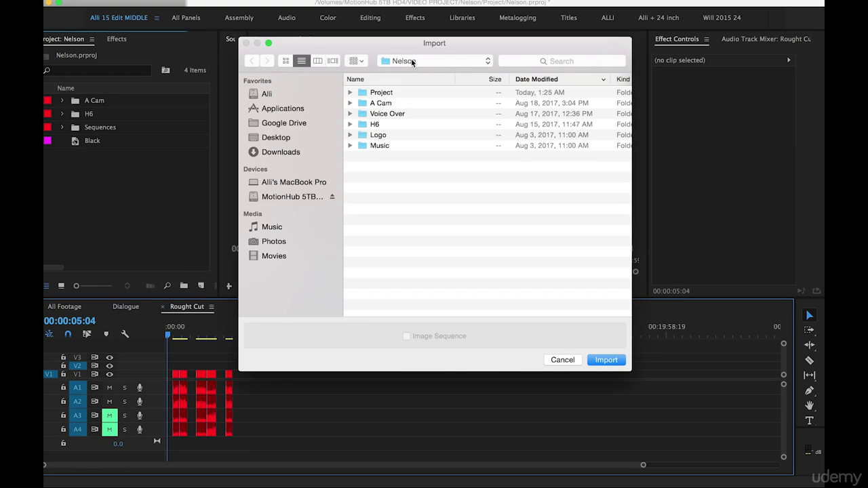
click(360, 116)
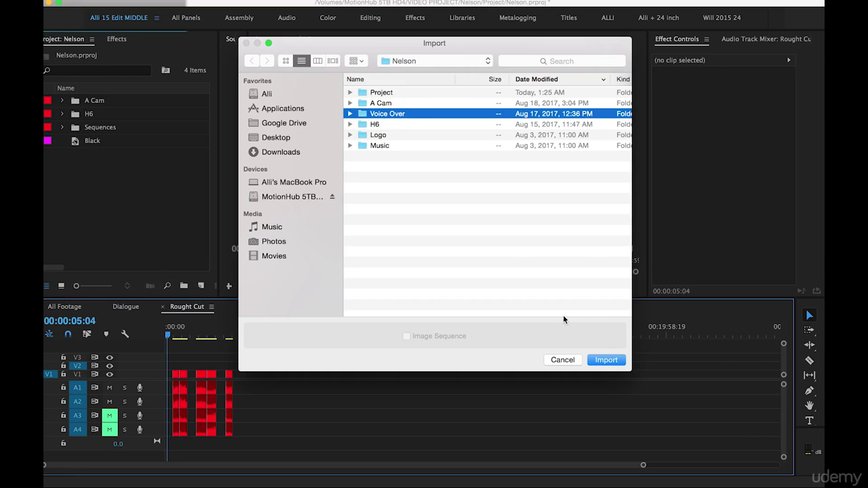
click(606, 360)
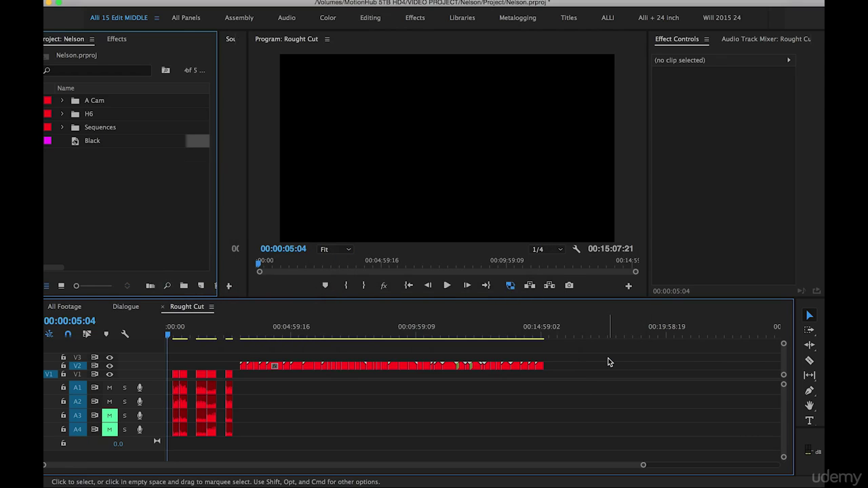
click(62, 140)
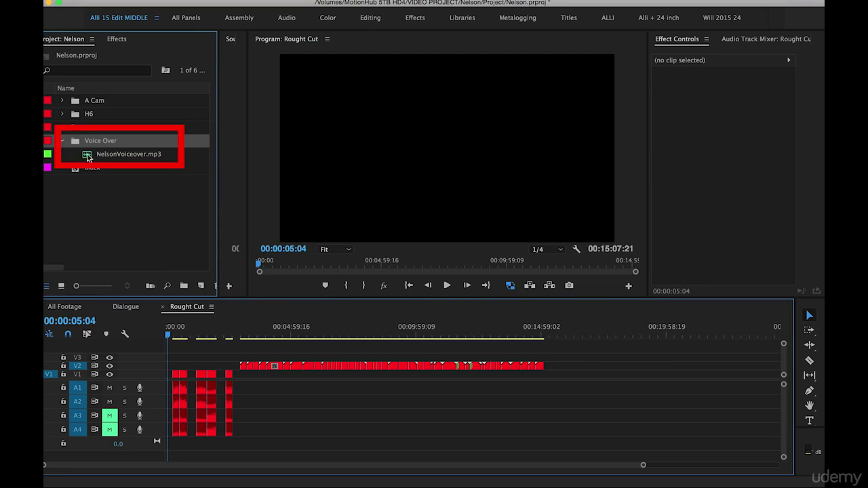
click(89, 158)
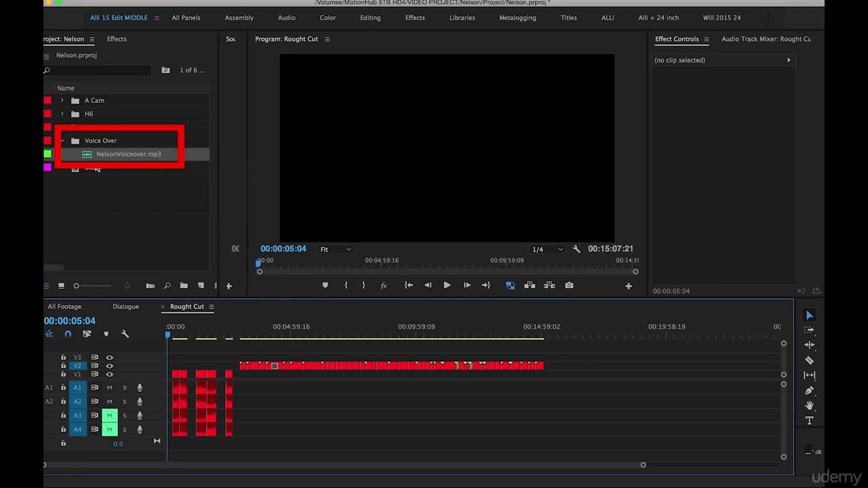
- Shift every clip in the Rough Cut sequence about 1 min 15 s later with the Track Select Forward tool
key(a)
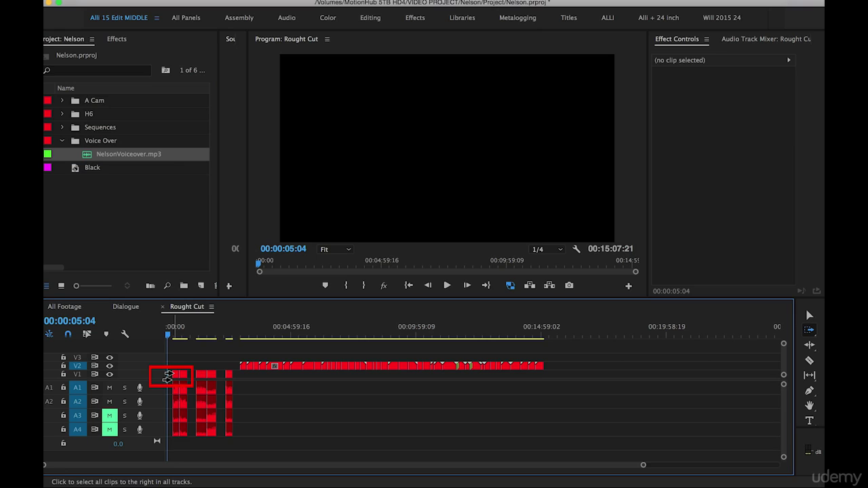
click(168, 376)
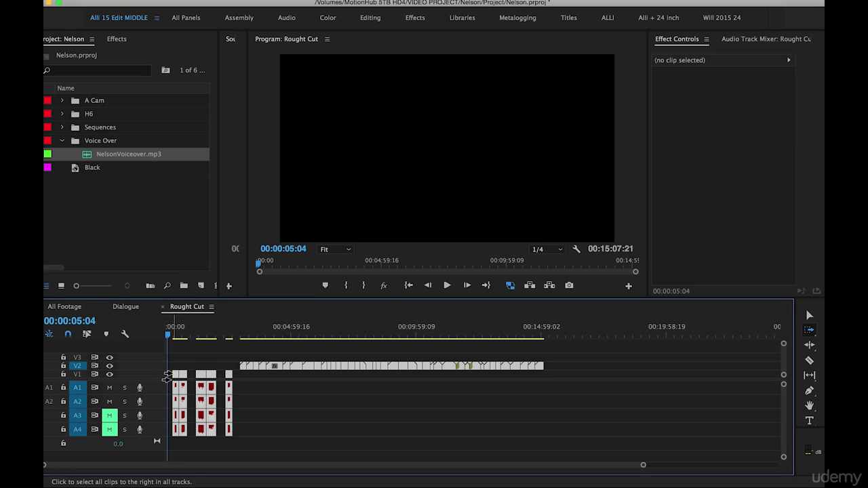
drag(167, 378, 198, 382)
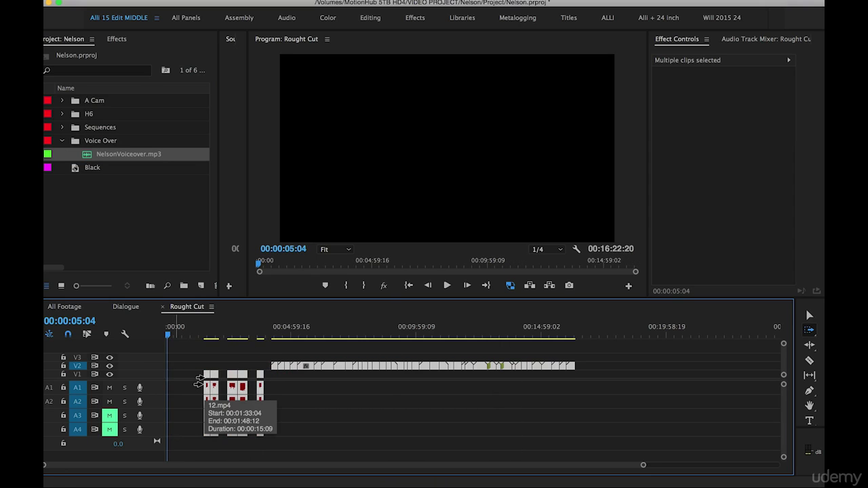
click(240, 379)
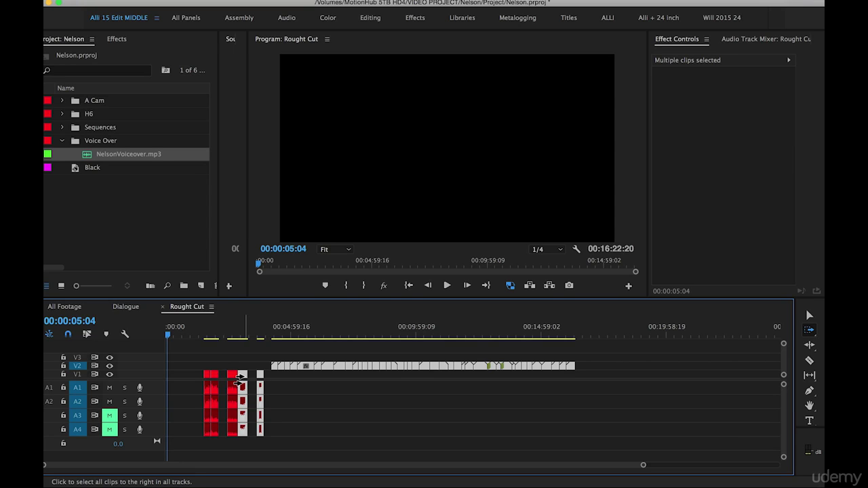
mouse_move(242, 379)
mouse_down()
mouse_move(282, 383)
mouse_move(241, 379)
mouse_up()
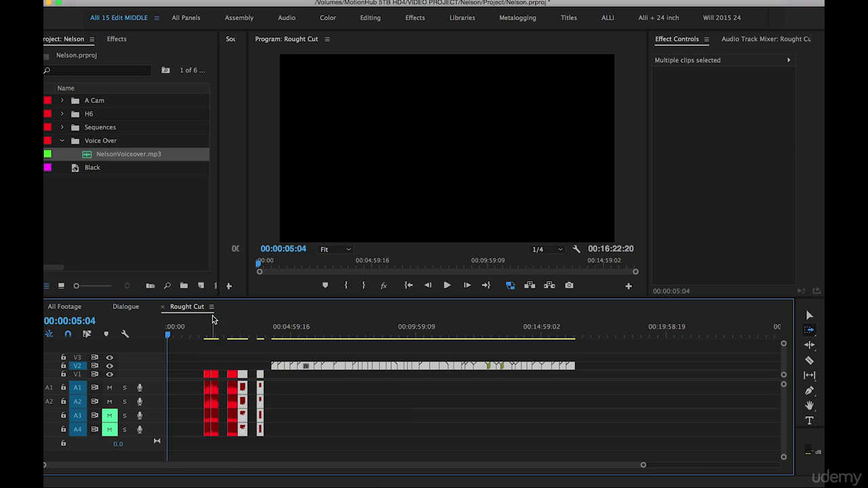
- Place NelsonVoiceover.mp3 at the very start of the sequence on audio tracks A1 and A2
drag(87, 155, 156, 388)
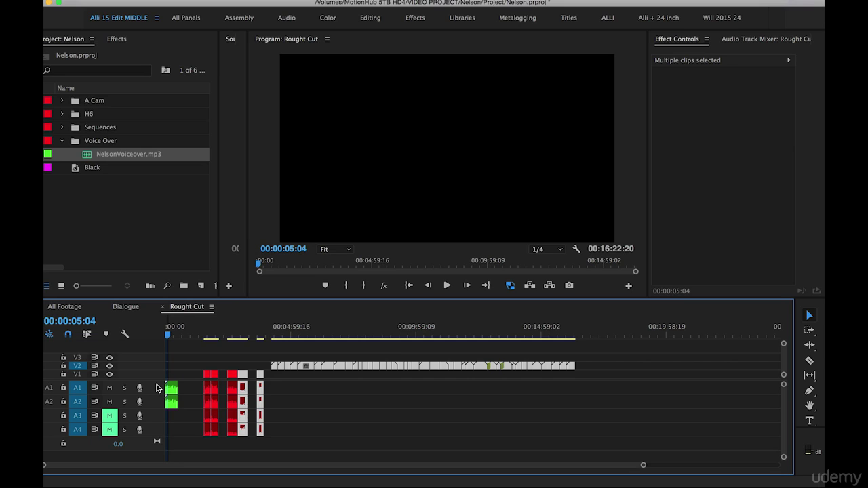
click(190, 364)
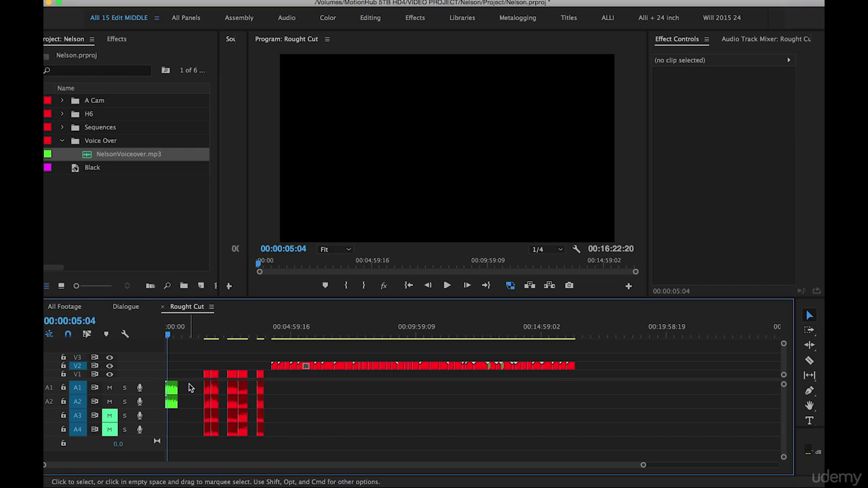
drag(191, 387, 158, 389)
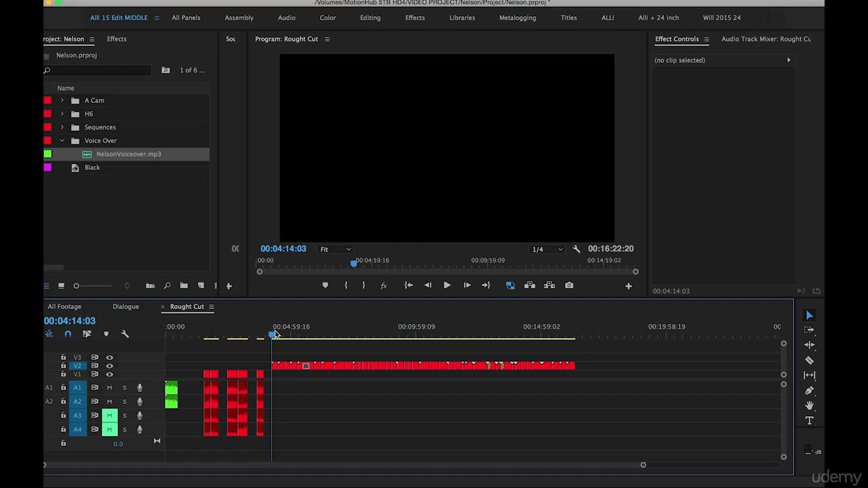
- Move the B-roll clips 4.mp4 through 7.mp4 on V2 to the start of the sequence, above the voiceover
drag(273, 335, 305, 339)
key(equal)
key(equal)
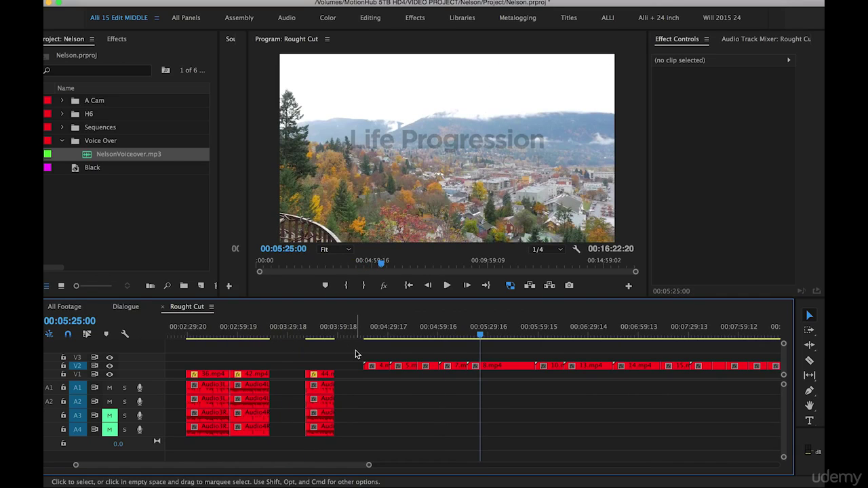
drag(355, 353, 467, 370)
key(minus)
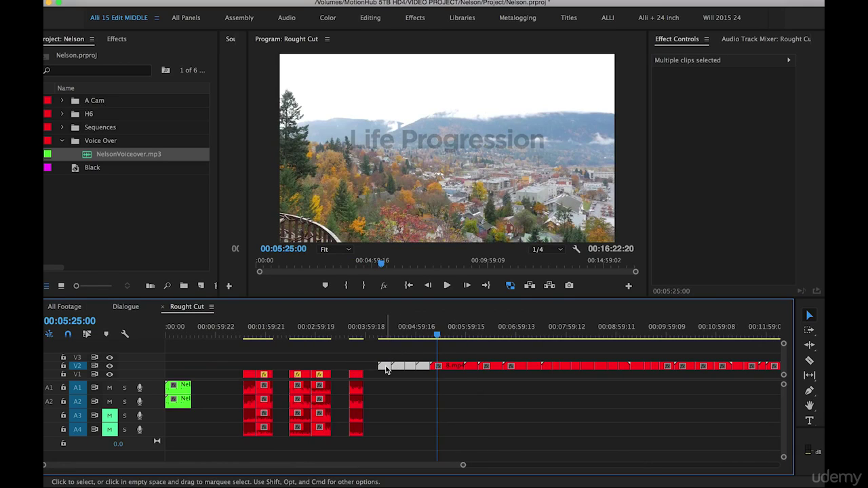
drag(386, 368, 163, 369)
drag(176, 329, 162, 329)
key(=)
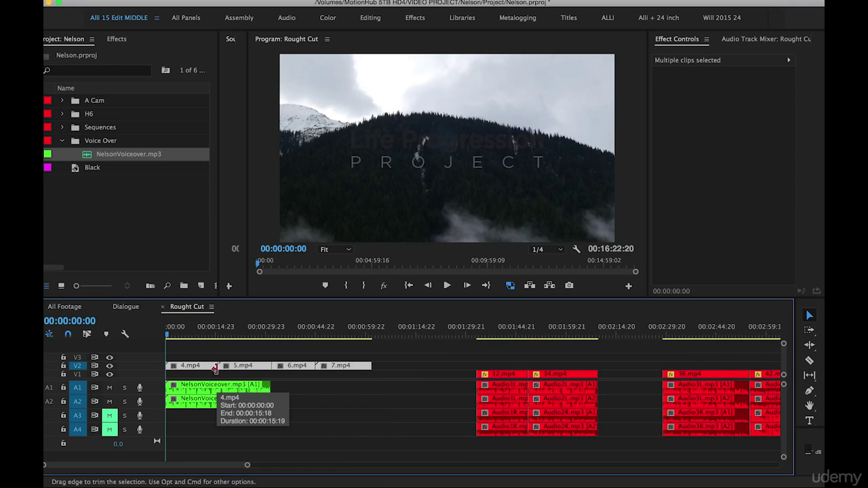
- Shift all clips that follow 7.mp4 about 56 seconds later in the sequence
key(a)
drag(314, 372, 418, 377)
key(v)
click(396, 368)
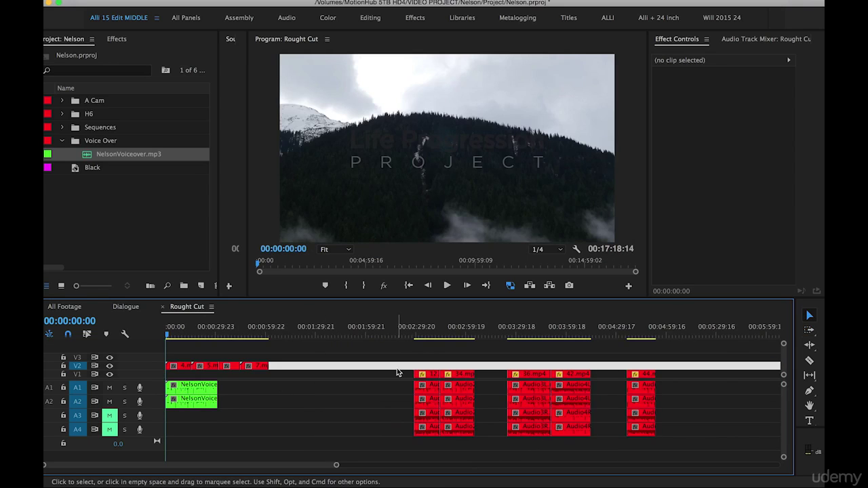
key(minus)
- Review the next B-roll and move 8.mp4, 10.mp4 and 13.mp4 on V2 directly behind 7.mp4
click(487, 333)
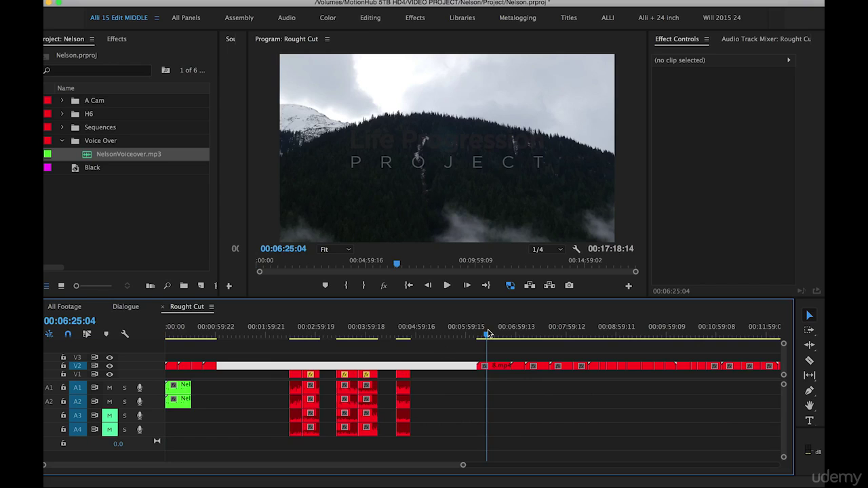
drag(489, 334, 516, 337)
drag(523, 334, 504, 337)
scroll(460, 349, right, 1)
scroll(495, 338, right, 2)
scroll(495, 339, left, 2)
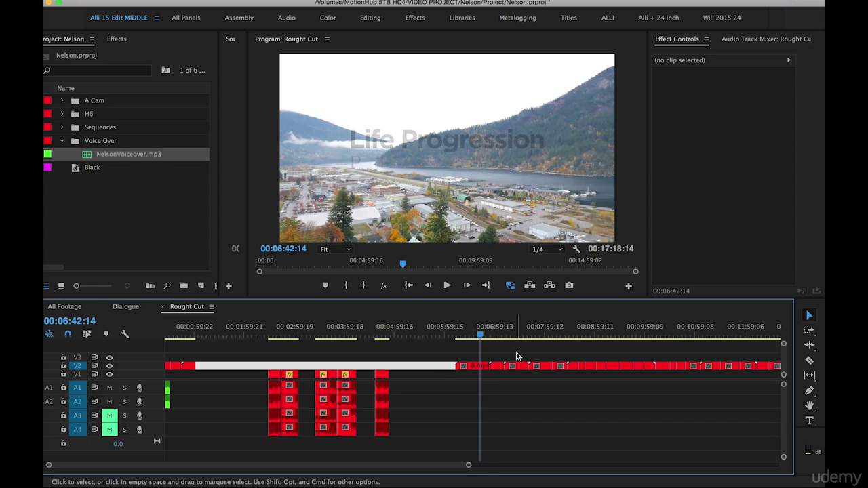
key(Delete)
drag(515, 350, 465, 369)
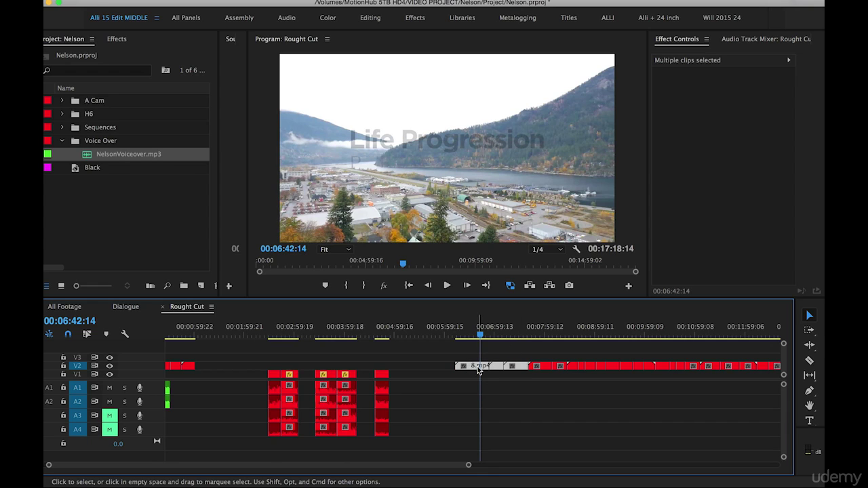
drag(478, 367, 221, 368)
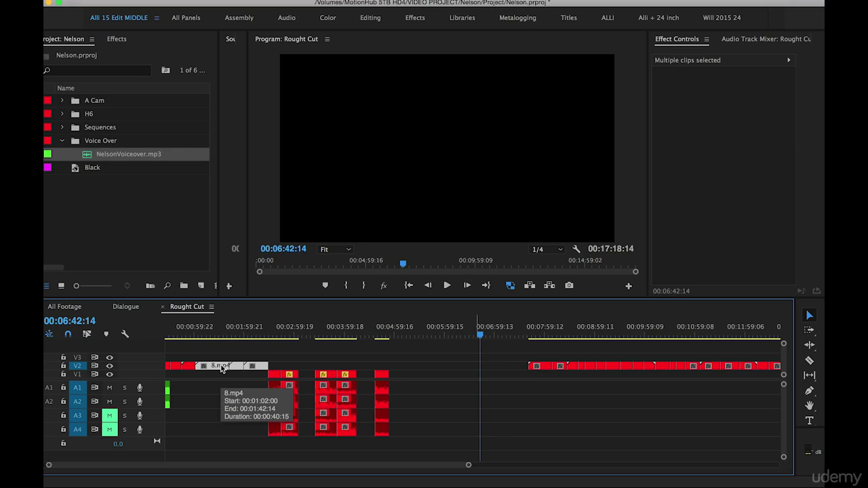
- Shift all clips after the opening B-roll group about 3 min 42 s later, leaving that group in place
key(a)
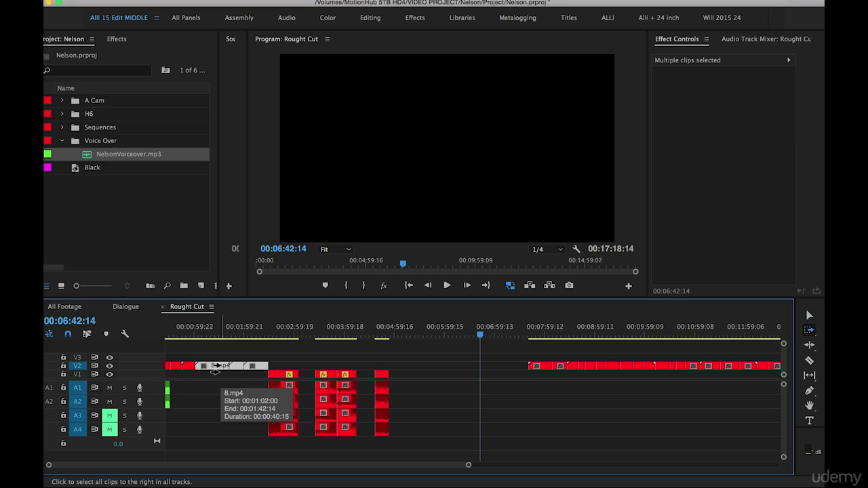
click(267, 376)
drag(267, 378, 459, 383)
key(minus)
key(minus)
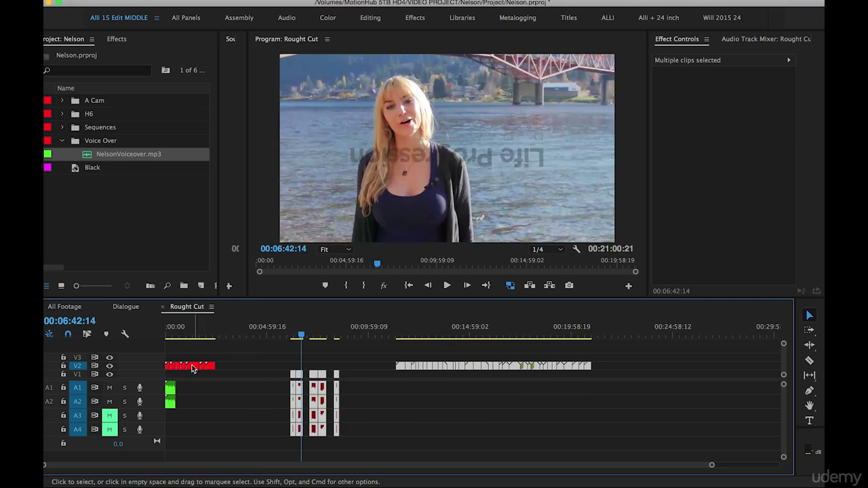
click(277, 393)
- Locate the forest hiking shot 17.mp4 in the remaining B-roll and lower it from V2 to V1
mouse_move(398, 335)
mouse_down()
mouse_move(421, 338)
mouse_move(400, 340)
mouse_move(415, 340)
mouse_up()
key(equal)
key(equal)
key(equal)
key(equal)
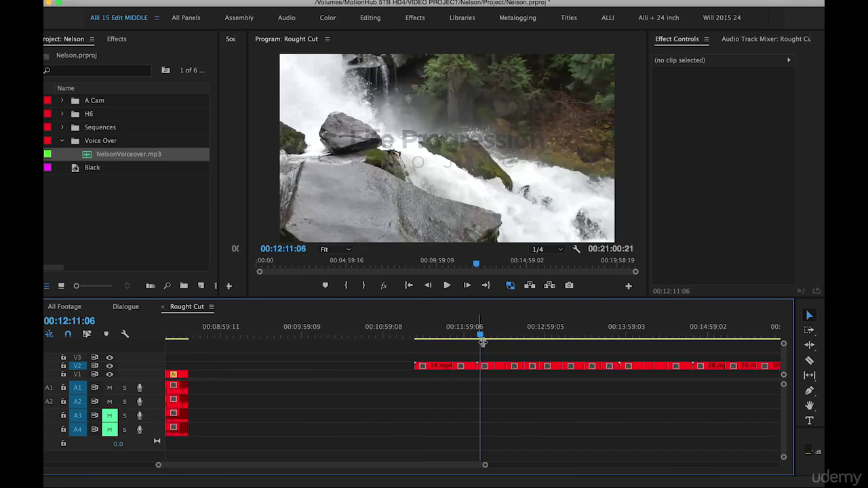
click(550, 334)
drag(551, 336, 565, 335)
drag(557, 371, 528, 366)
scroll(528, 364, right, 1)
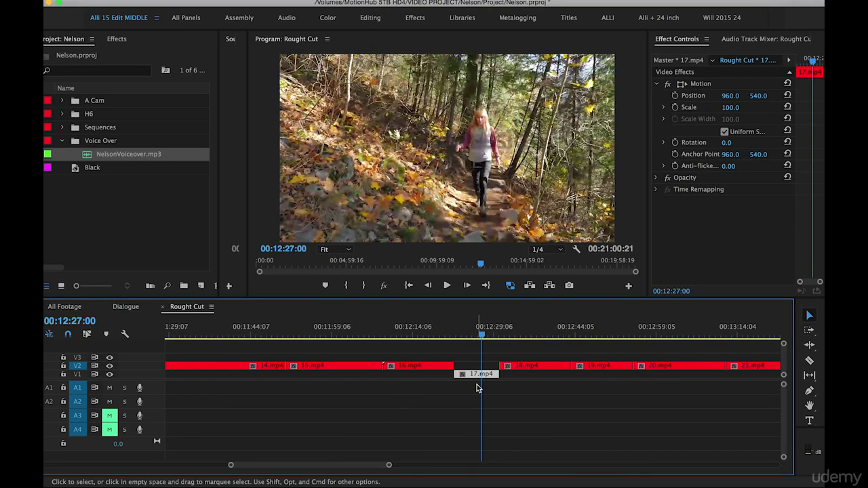
- Review the shots after 17.mp4, put 17.mp4 back on V2, and cut 17.mp4 through 20.mp4 from the timeline
drag(509, 332, 643, 339)
drag(542, 335, 596, 341)
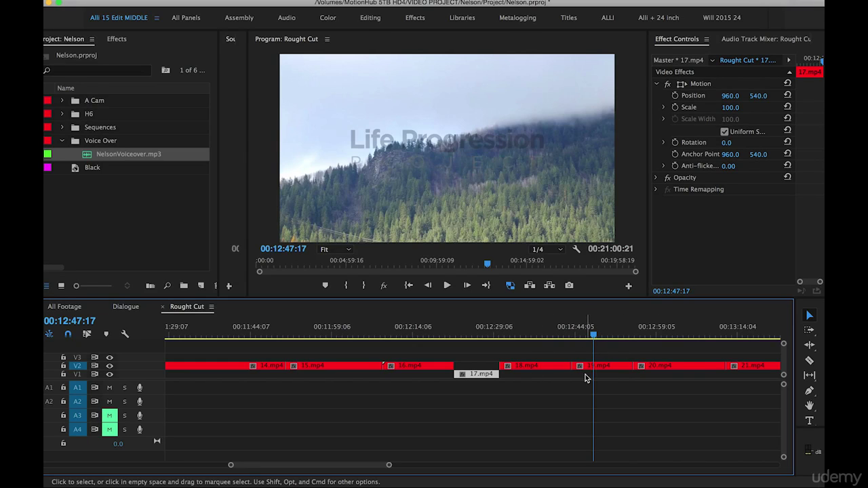
mouse_move(658, 326)
mouse_down()
mouse_move(676, 330)
mouse_move(489, 341)
mouse_move(668, 339)
mouse_up()
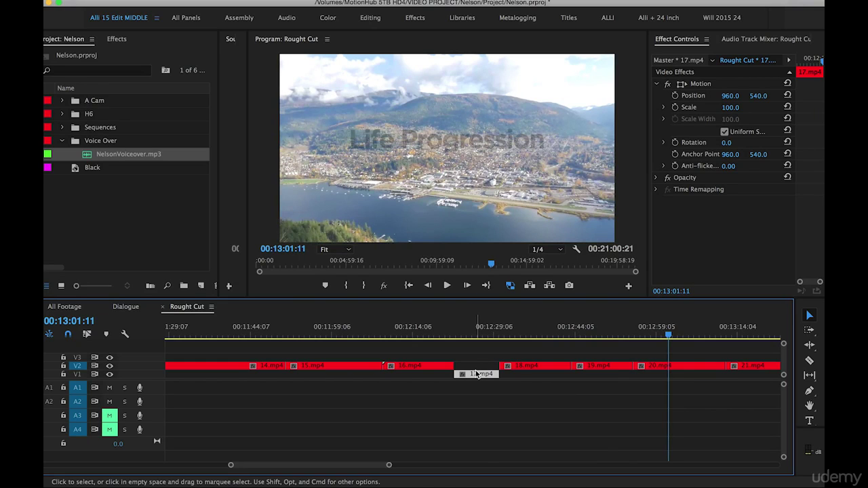
drag(476, 375, 476, 366)
drag(538, 357, 683, 377)
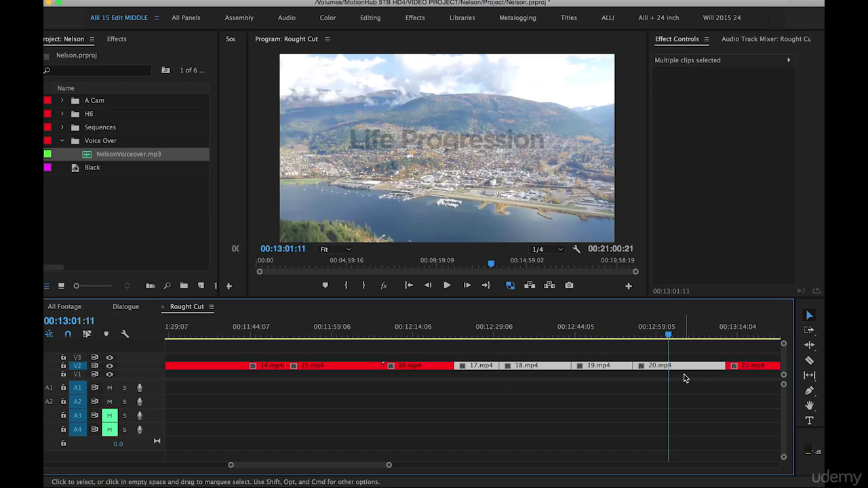
key(Delete)
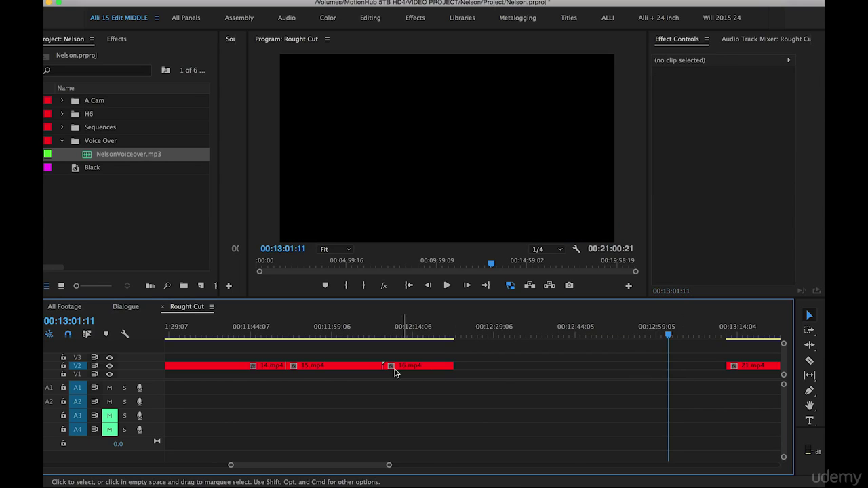
- Move the talking clips 12.mp4, 34.mp4 and 36.mp4 with their audio about 2.5 minutes earlier
key(minus)
key(minus)
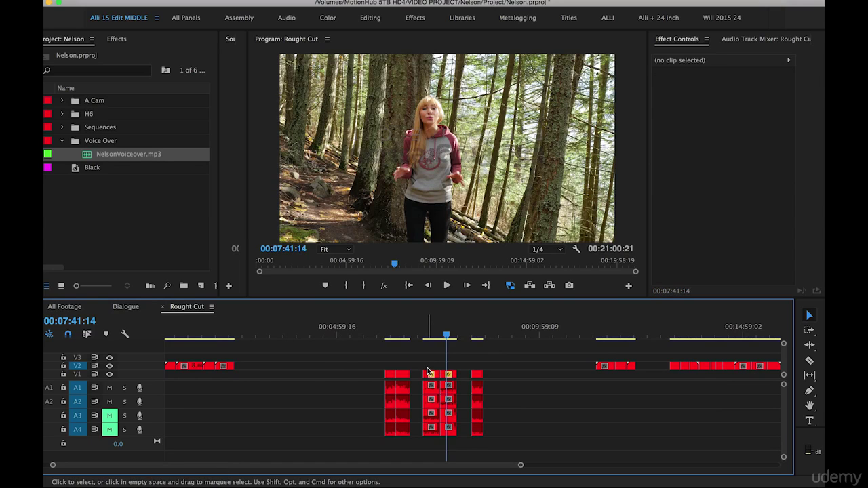
drag(434, 360, 345, 448)
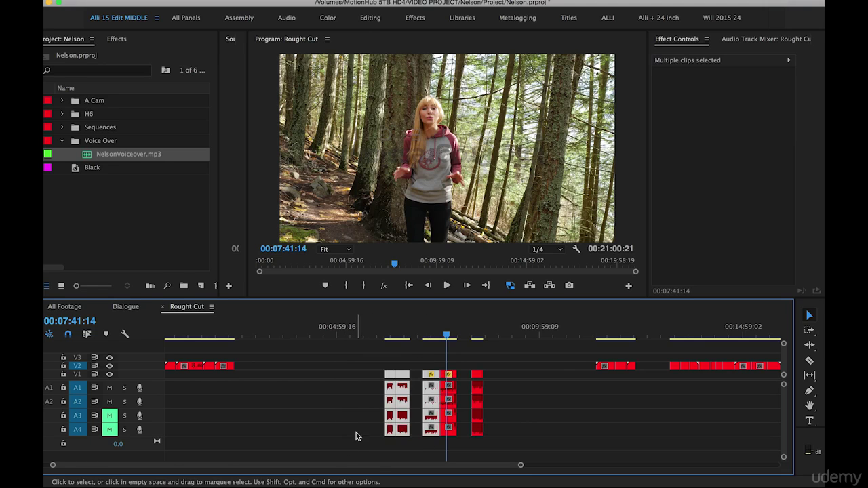
drag(405, 380, 309, 383)
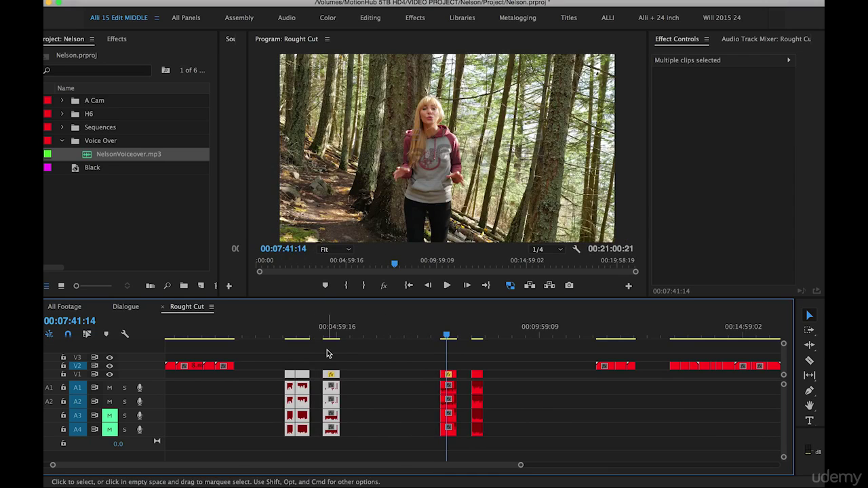
- Paste the cut B-roll clips onto V2 at 00:07:41:14, above the talking clips
click(77, 367)
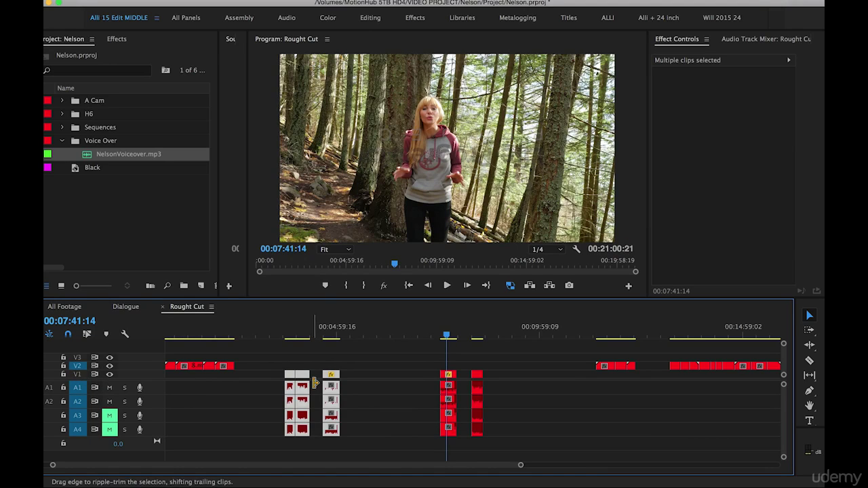
key(super+v)
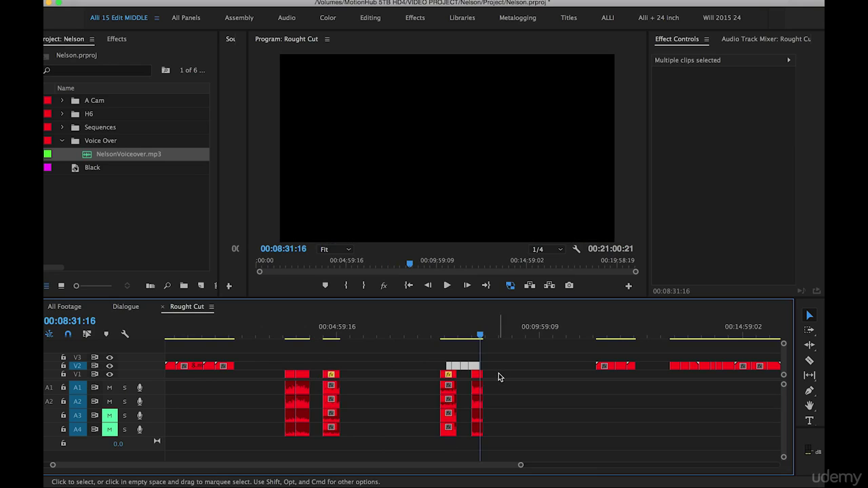
- Move the last talking clip on V1 with its audio about two minutes later on the timeline
drag(477, 385, 555, 387)
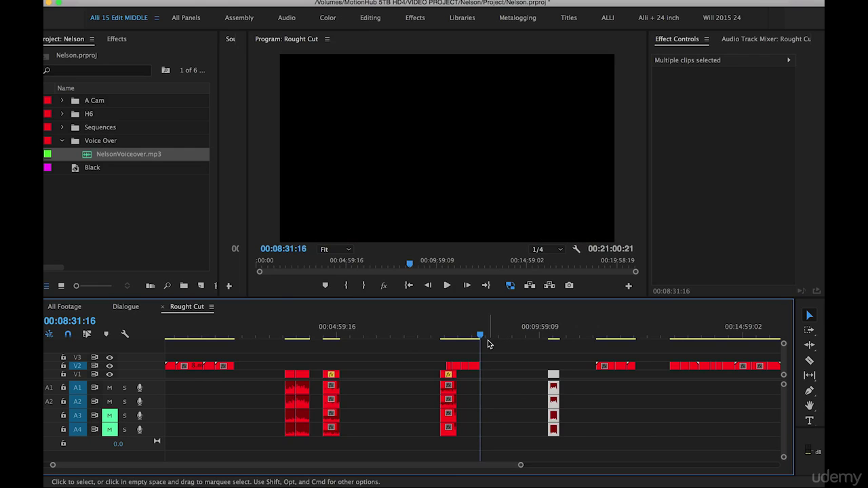
- Locate 24.mp4, the shot of the woman overlooking the town, in the remaining B-roll and lower it from V2 to V1
drag(680, 336, 703, 343)
key(equal)
key(equal)
drag(478, 367, 478, 375)
key(equal)
scroll(503, 365, right, 2)
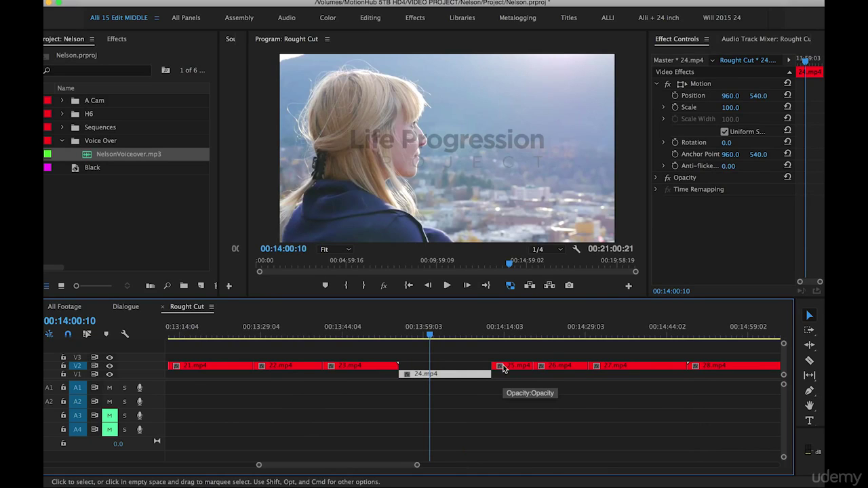
- Review the shots after 24.mp4, put 24.mp4 back on V2, and cut 24.mp4 through 26.mp4 from the timeline
mouse_move(526, 333)
mouse_down()
mouse_move(701, 327)
mouse_move(463, 335)
mouse_move(563, 339)
mouse_move(482, 344)
mouse_move(529, 348)
mouse_up()
drag(471, 376, 470, 363)
drag(468, 355, 560, 375)
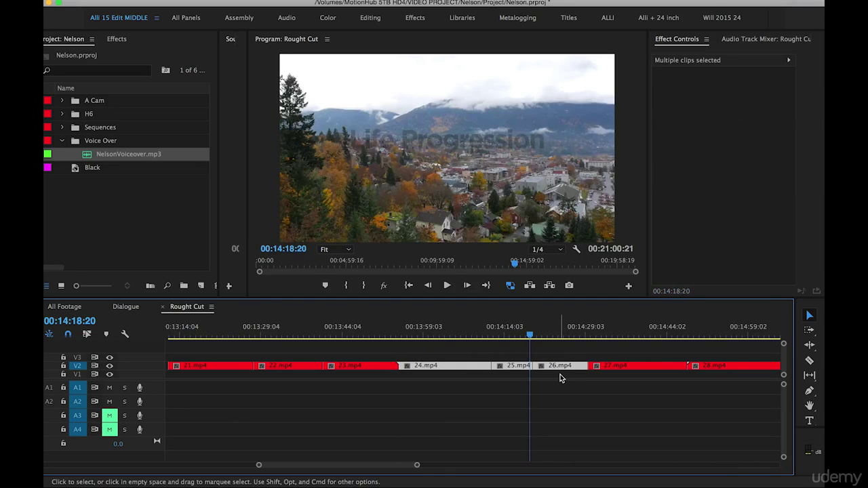
key(Delete)
- Paste the cut clips onto V2 at 00:04:45:14 and move them together with talking clip 36.mp4 about 40 seconds later
key(minus)
key(minus)
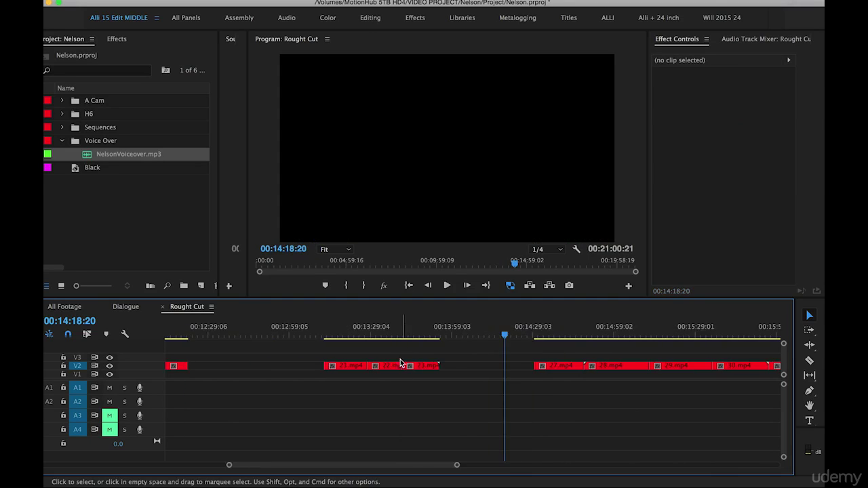
scroll(403, 361, left, 10)
key(minus)
drag(320, 331, 326, 332)
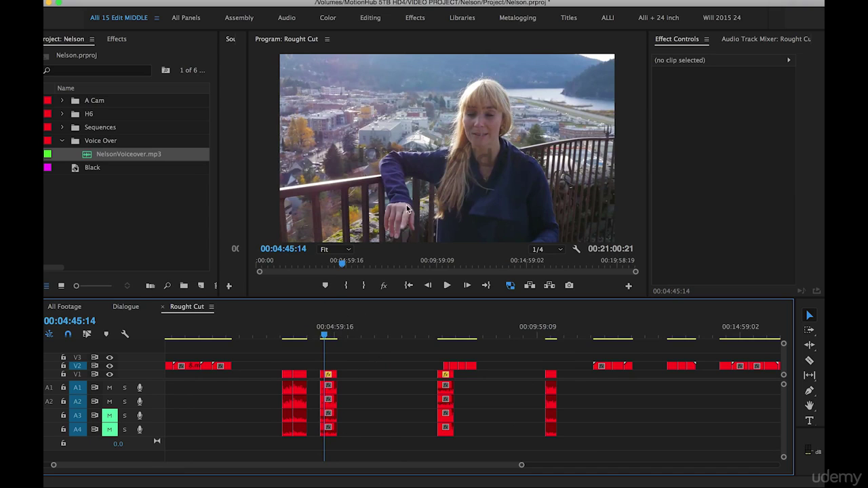
key(super+v)
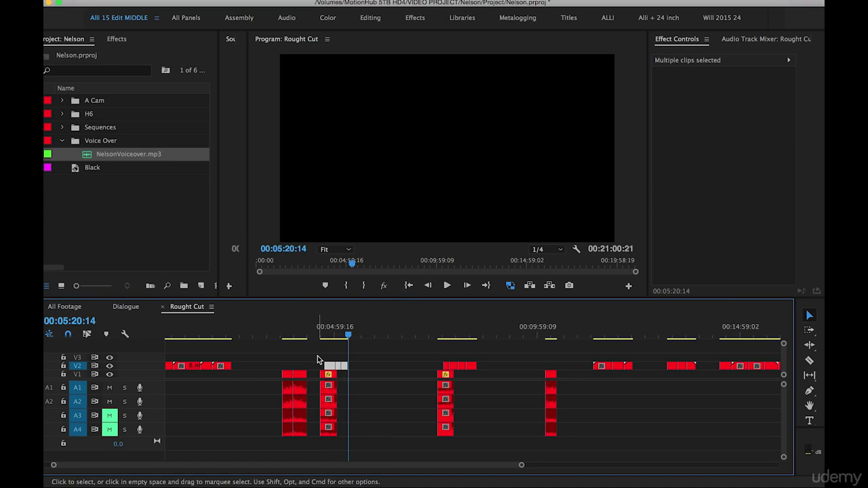
drag(316, 358, 356, 457)
drag(332, 387, 360, 388)
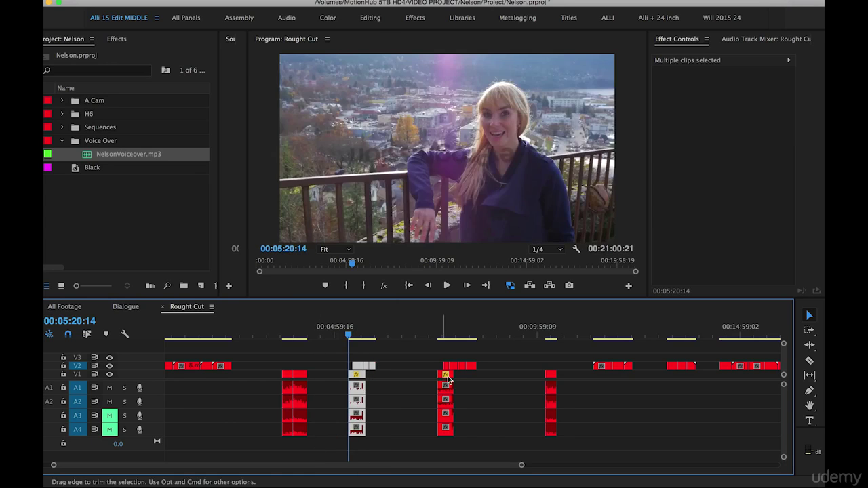
- Review the remaining B-roll around 15 minutes and lower 29.mp4, 30.mp4 and 41.mp4 from V2 to V1
key(minus)
click(461, 335)
drag(462, 335, 466, 374)
key(equal)
key(equal)
drag(514, 334, 617, 335)
drag(608, 366, 609, 381)
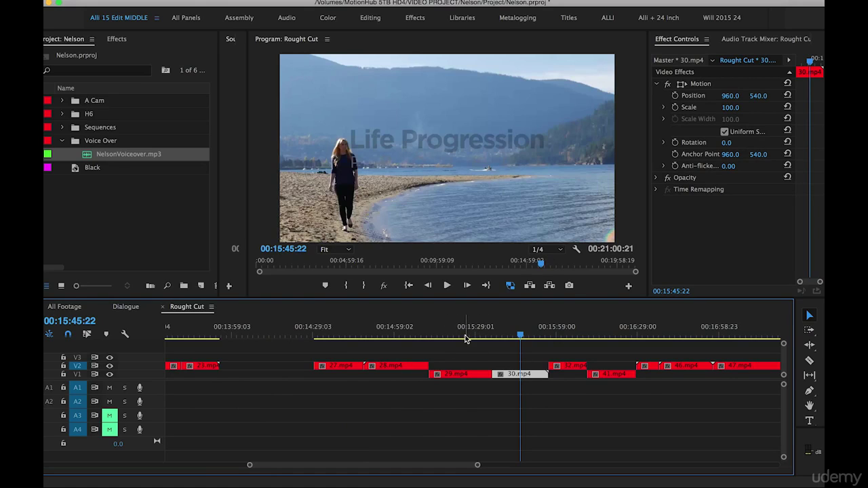
- Cut 29.mp4, 30.mp4 and 41.mp4 from the timeline
key(cmd+s)
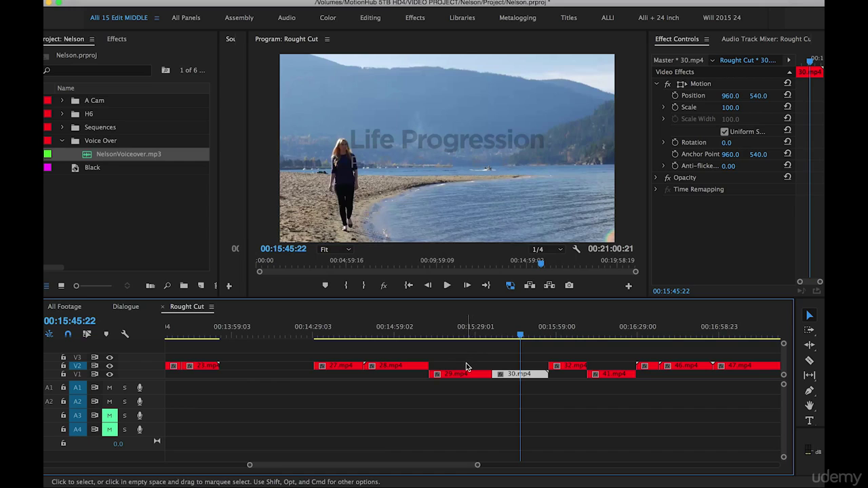
shift+click(464, 373)
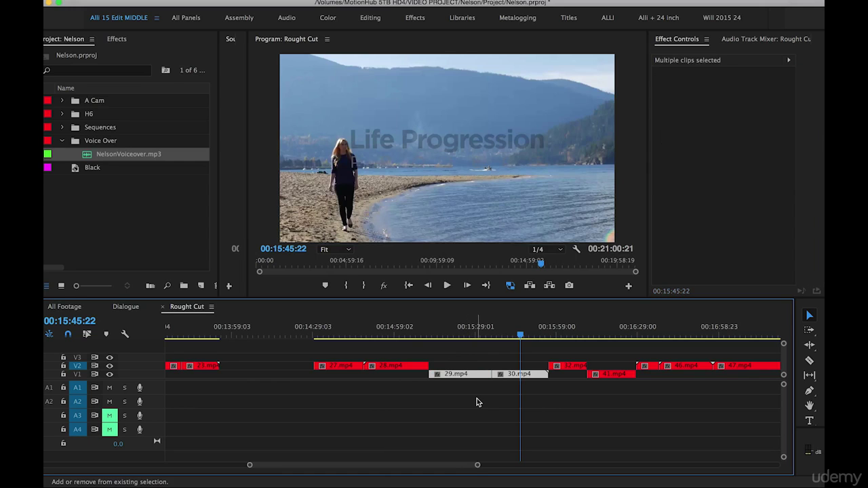
shift+click(612, 374)
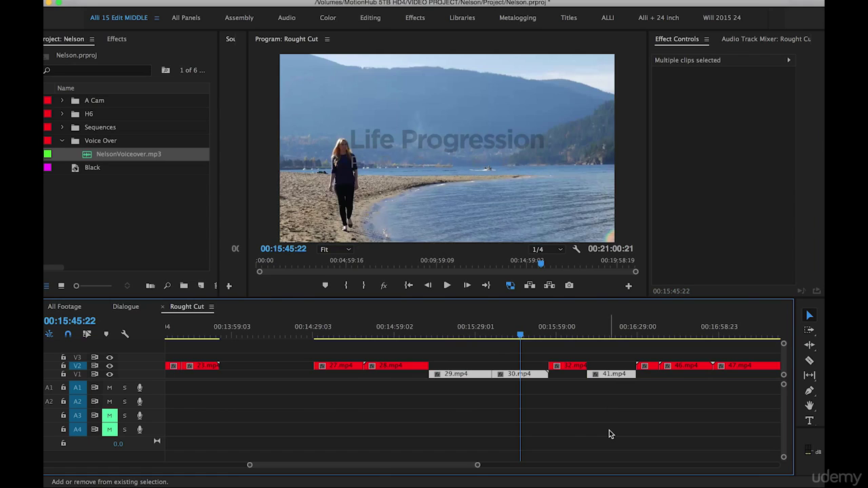
key(Delete)
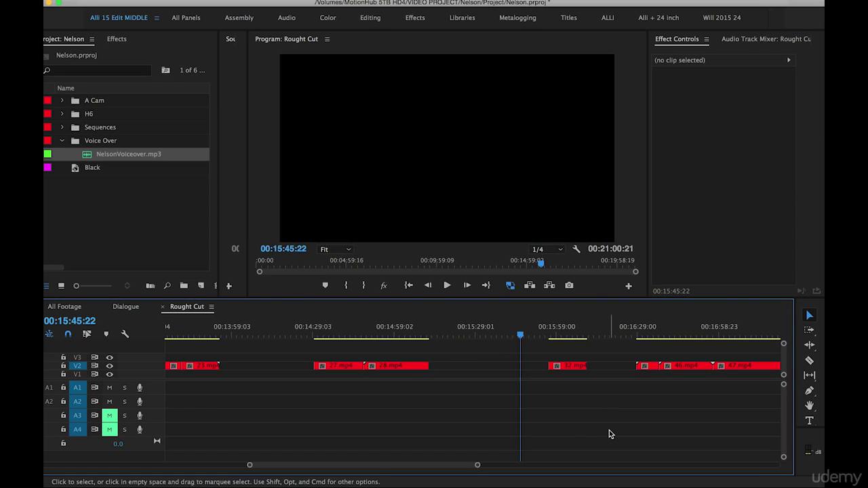
- Paste the cut B-roll clips onto V2 above the start of talking clip 34.mp4
key(backslash)
scroll(378, 414, left, 1)
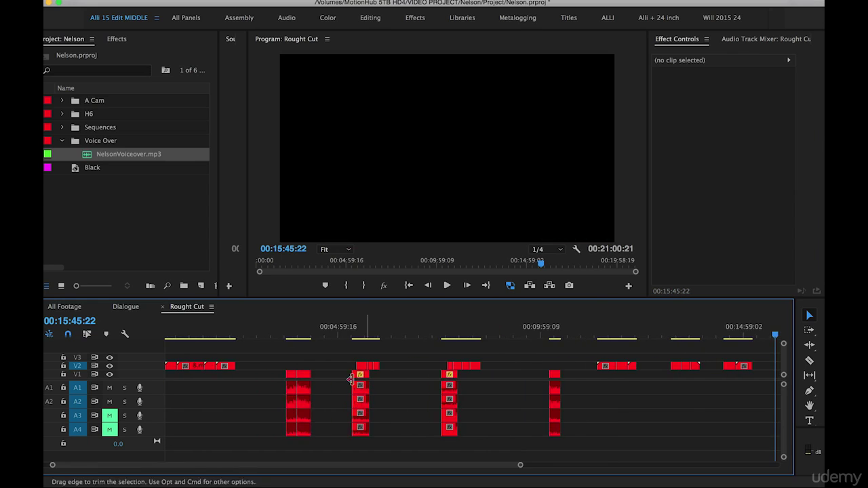
click(297, 335)
key(equal)
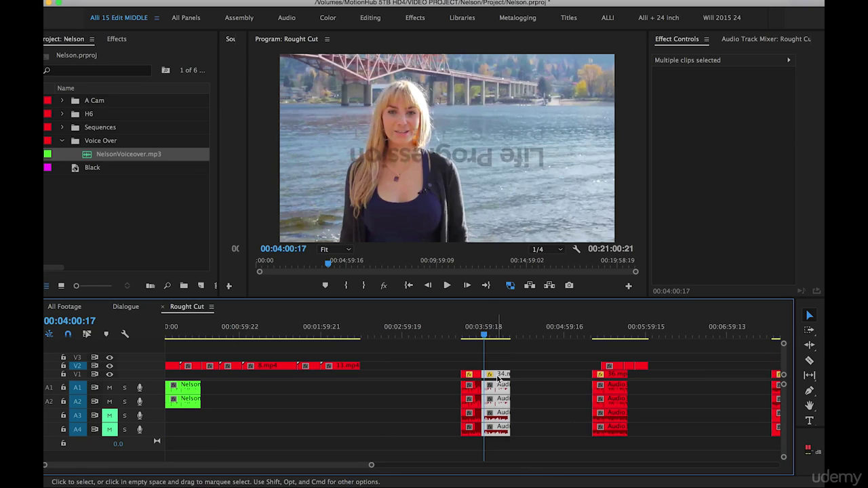
click(506, 332)
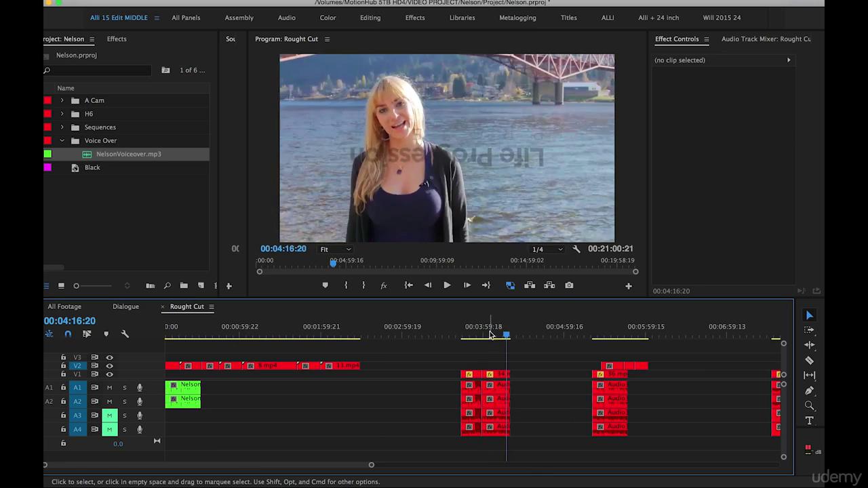
click(488, 333)
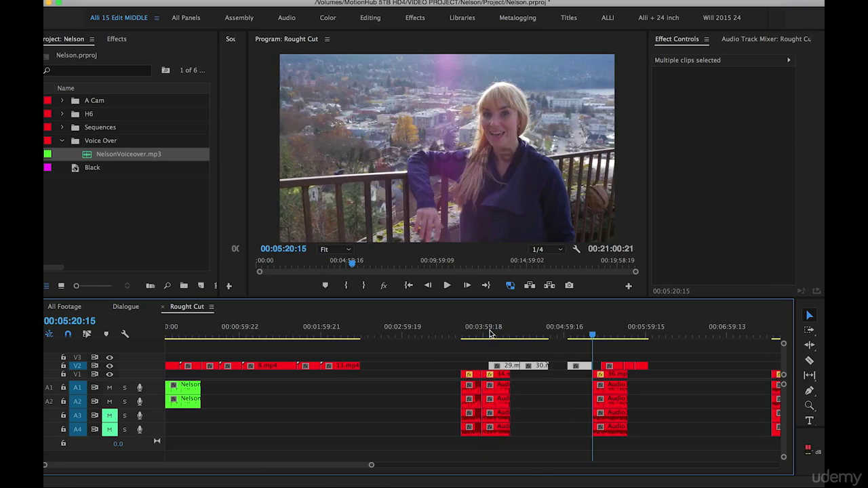
- Move talking clip 36.mp4 with its audio and the B-roll above it about one minute later
drag(656, 356, 603, 431)
drag(610, 383, 694, 384)
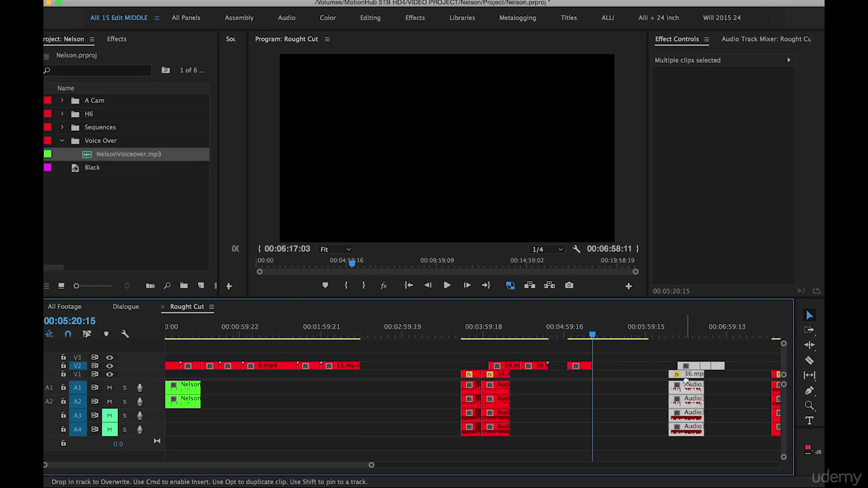
- Close the gap after 30.mp4 on V2 and move talking clip 34.mp4 with its audio and B-roll about 25 seconds later
click(580, 368)
drag(579, 368, 485, 447)
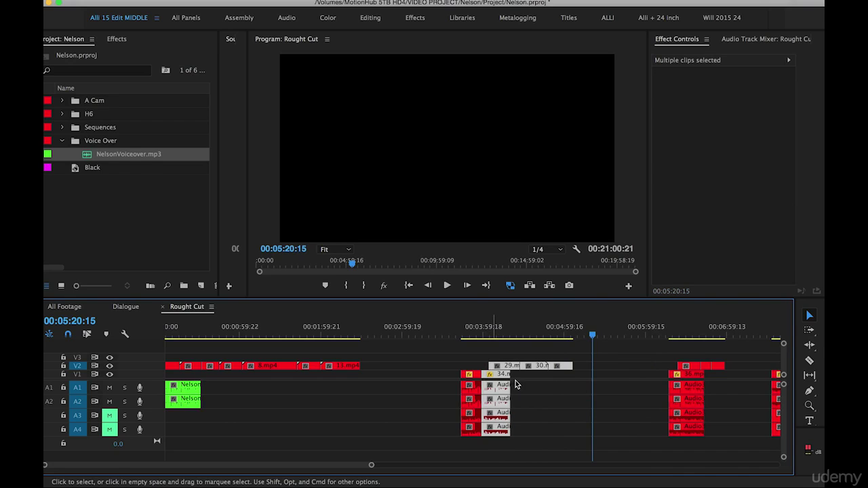
drag(513, 380, 526, 381)
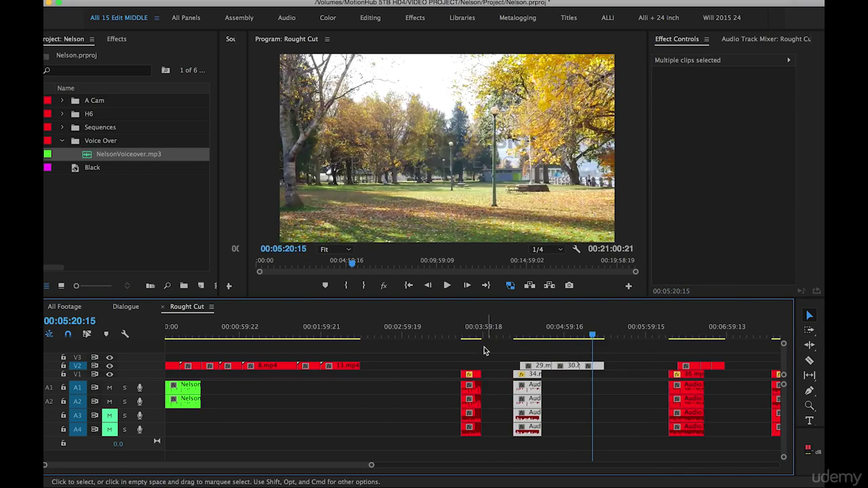
- Shift all clips from 8.mp4 onward about 2.5 minutes later and paste 2.mp4 and 3.mp4 onto V2 after 7.mp4
key(minus)
key(minus)
click(431, 370)
click(546, 332)
click(218, 331)
key(equal)
drag(209, 331, 168, 339)
key(equal)
drag(243, 325, 252, 329)
key(a)
drag(346, 369, 482, 377)
key(super+v)
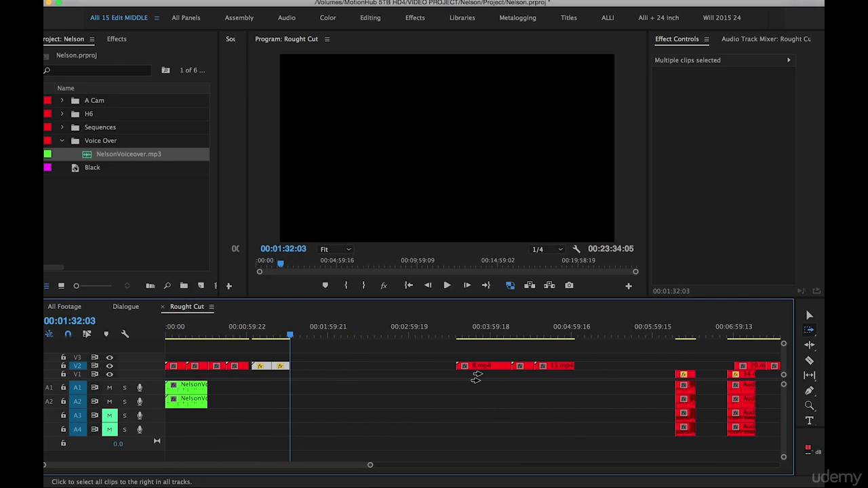
- Close the small gap between 7.mp4 and 2.mp4 on V2
key(v)
drag(280, 337, 226, 336)
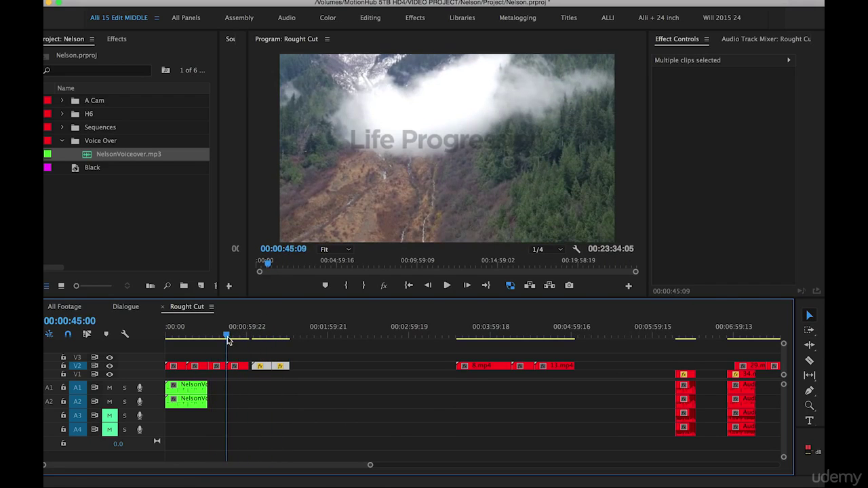
click(251, 370)
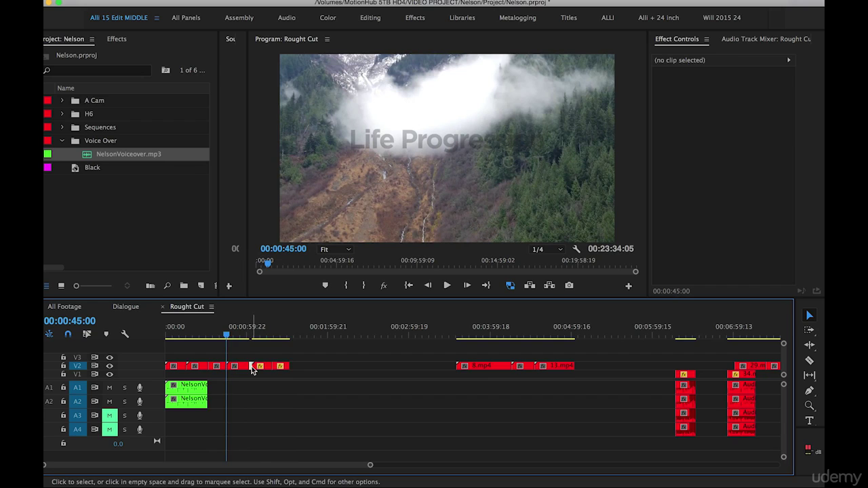
key(Delete)
click(301, 385)
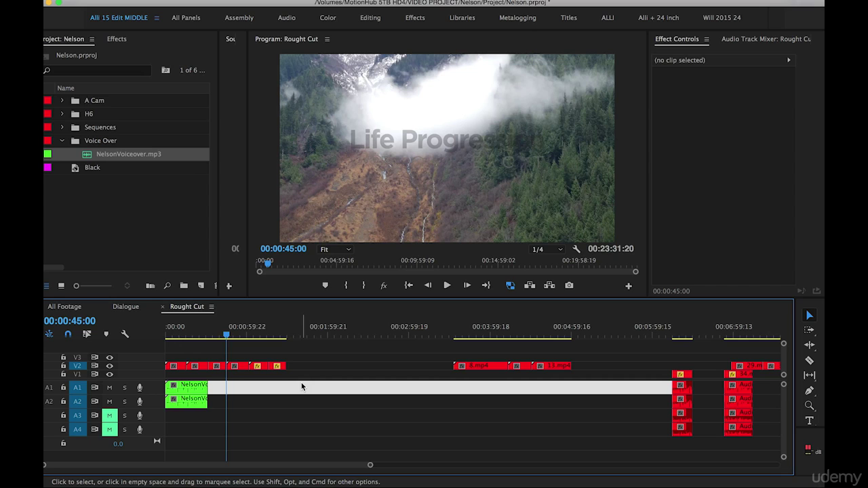
- Add a sequence marker spanning 00:00:00:00 to 00:01:29:18 over the opening B-roll and name it Selkirk Mountains
key(m)
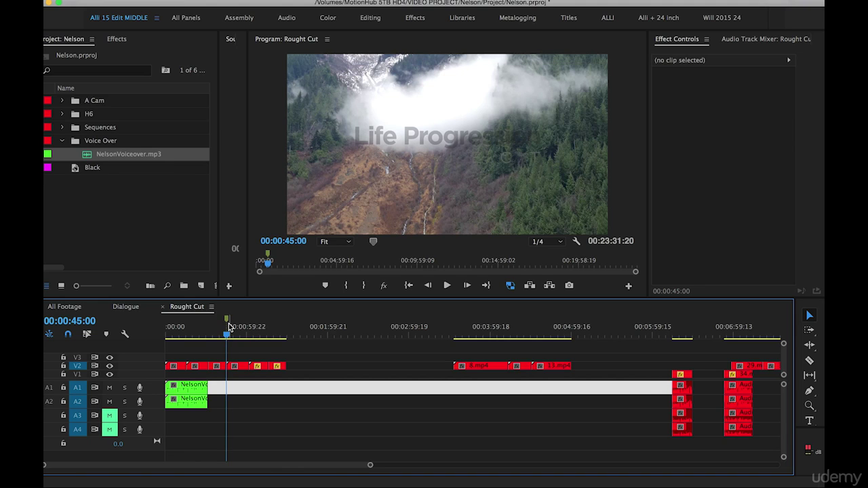
drag(227, 323, 289, 332)
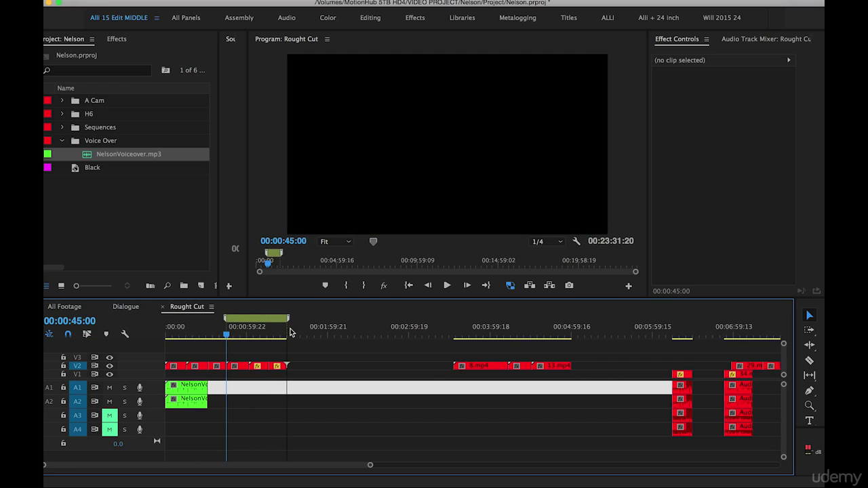
click(289, 332)
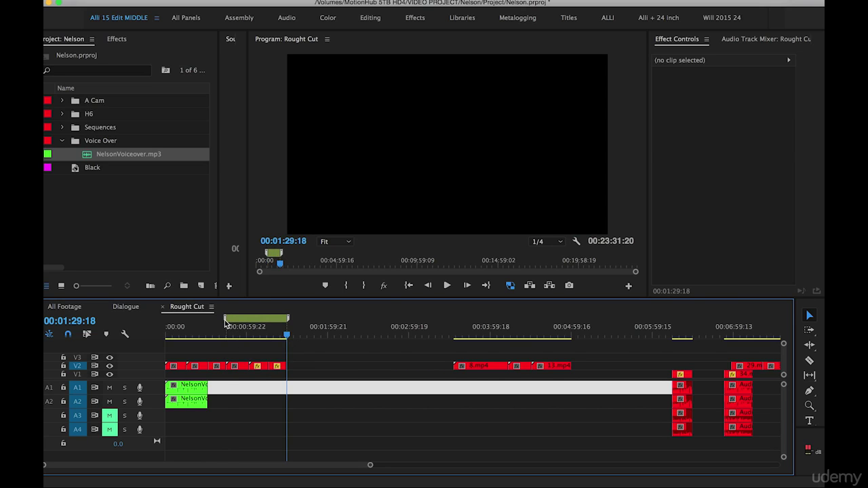
drag(225, 323, 166, 324)
key(Home)
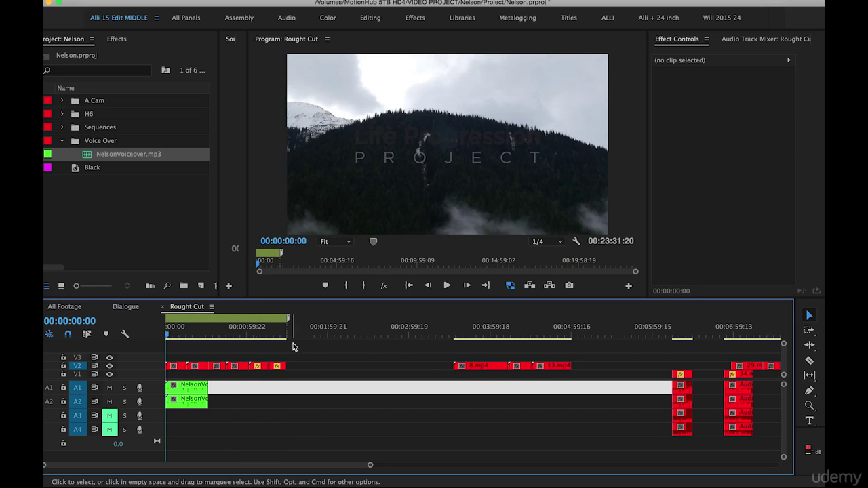
double_click(216, 318)
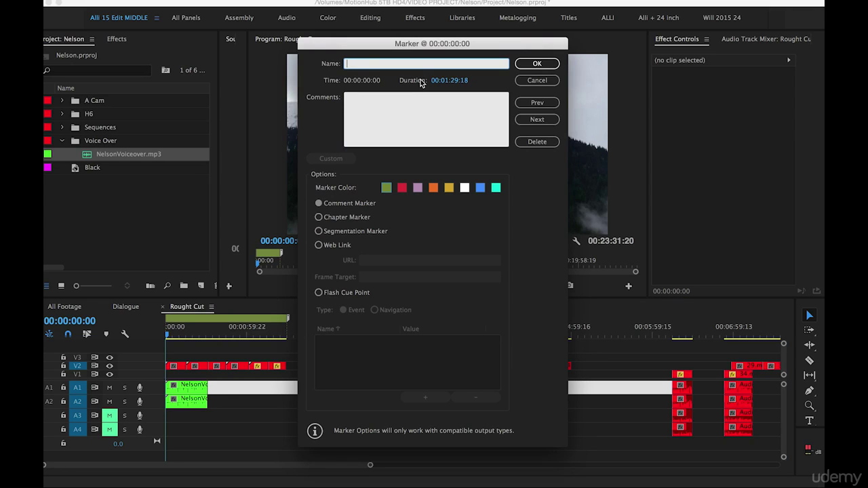
text(S)
click(537, 63)
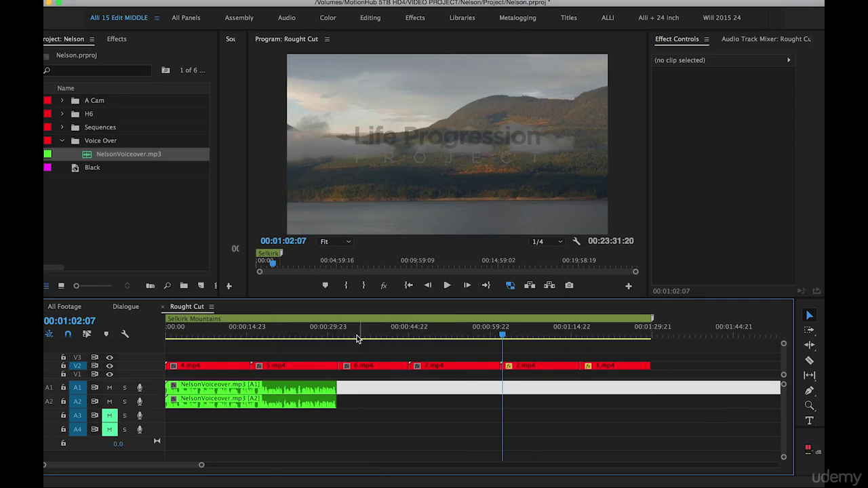
- Add a sequence marker spanning 00:02:55:19 to 00:05:30:03 over the second B-roll group and name it Nelson Views
key(minus)
drag(387, 338, 333, 339)
key(minus)
key(minus)
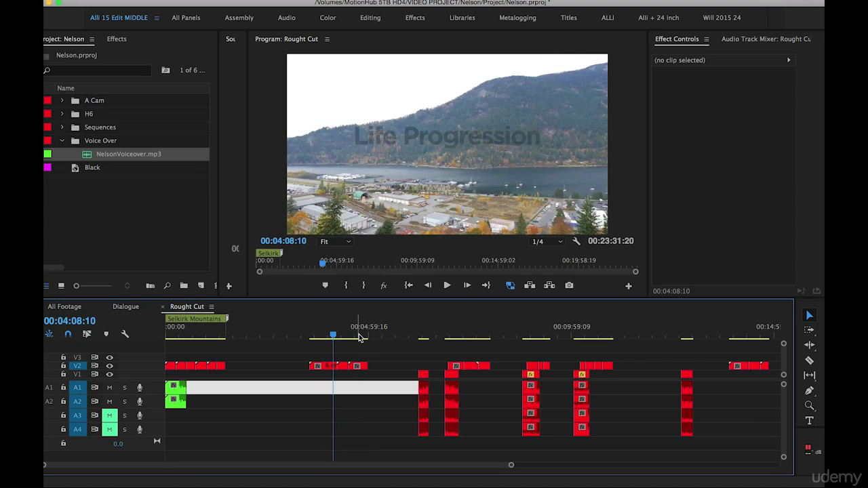
key(m)
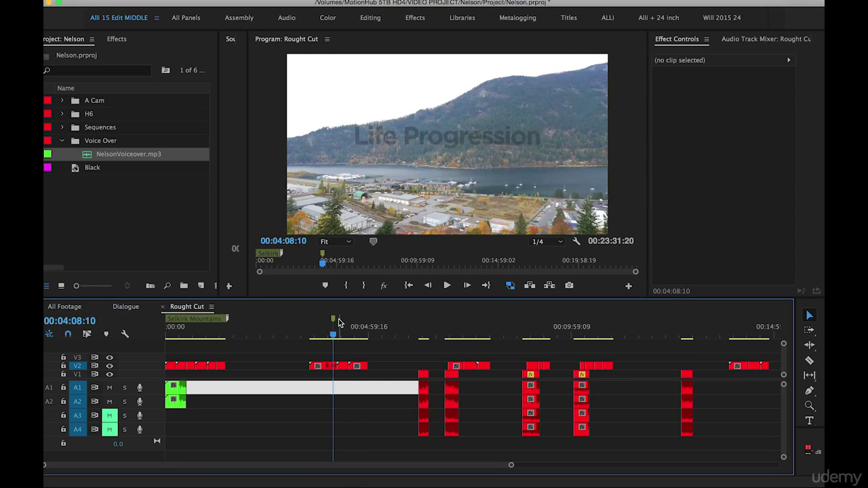
drag(334, 320, 391, 327)
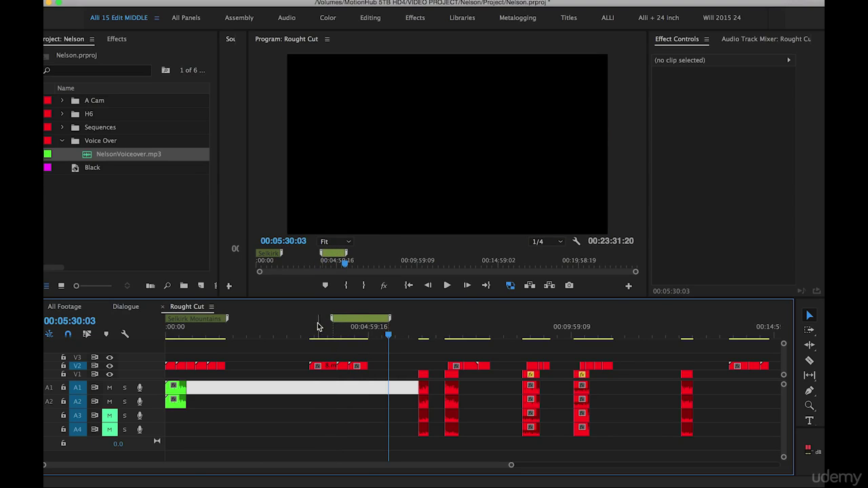
drag(331, 320, 284, 320)
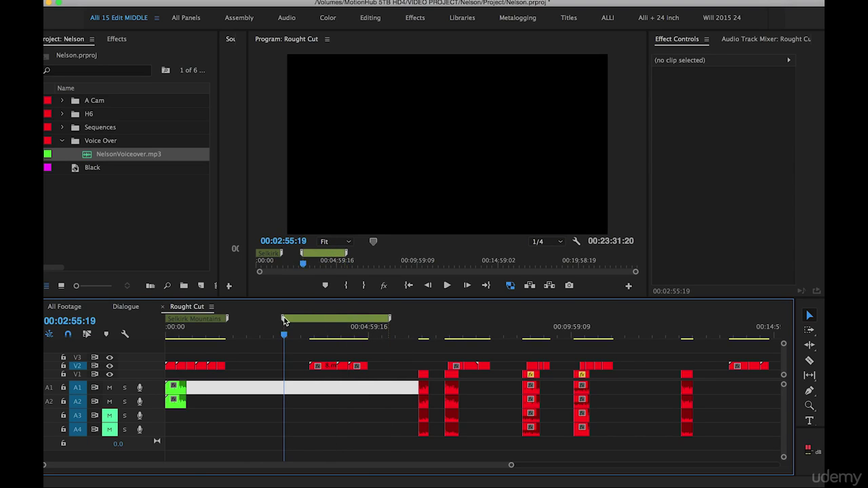
double_click(327, 320)
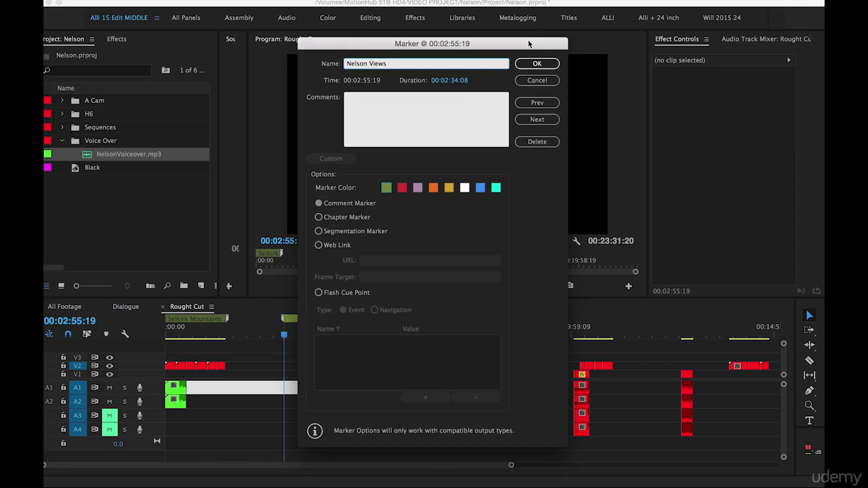
click(536, 63)
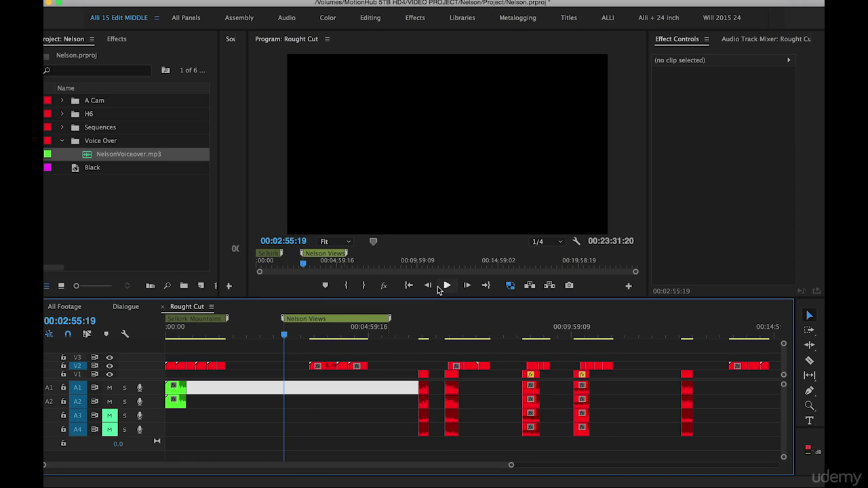
- Review the late B-roll on V2 and cut the clip group starting near 00:14:00 from the timeline
key(minus)
key(minus)
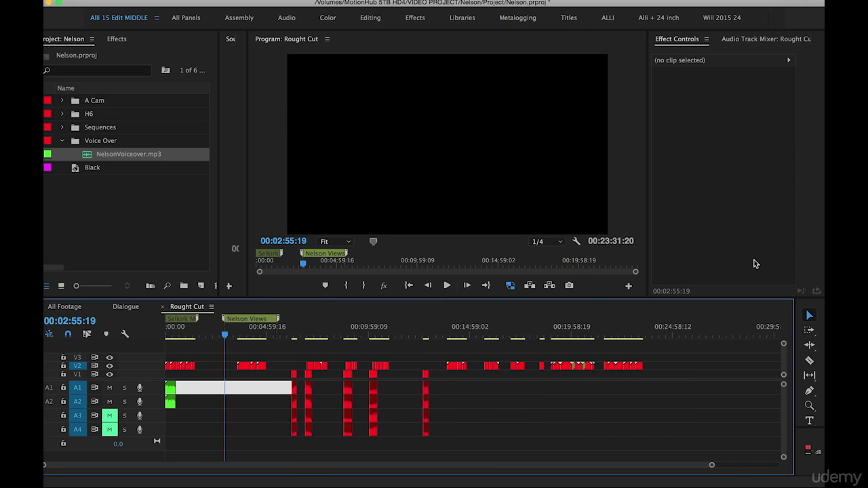
click(432, 332)
mouse_move(434, 332)
mouse_down()
mouse_move(430, 339)
mouse_move(444, 341)
mouse_move(431, 341)
mouse_up()
key(equal)
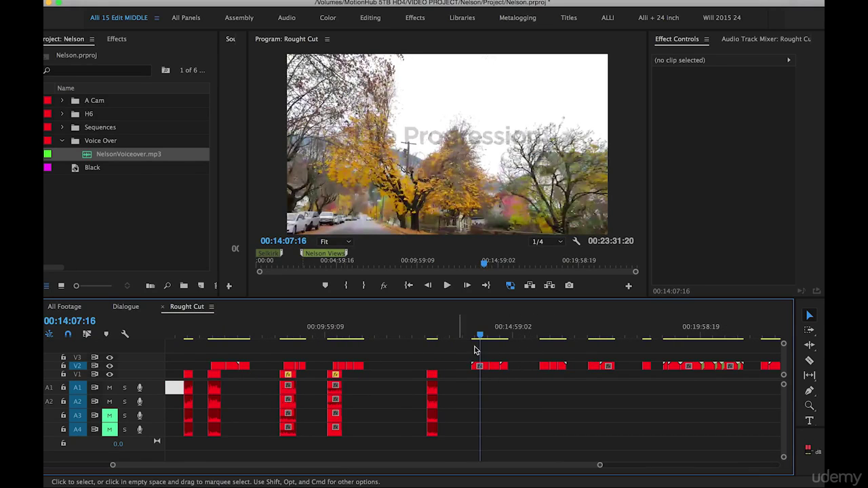
click(541, 334)
drag(542, 334, 563, 339)
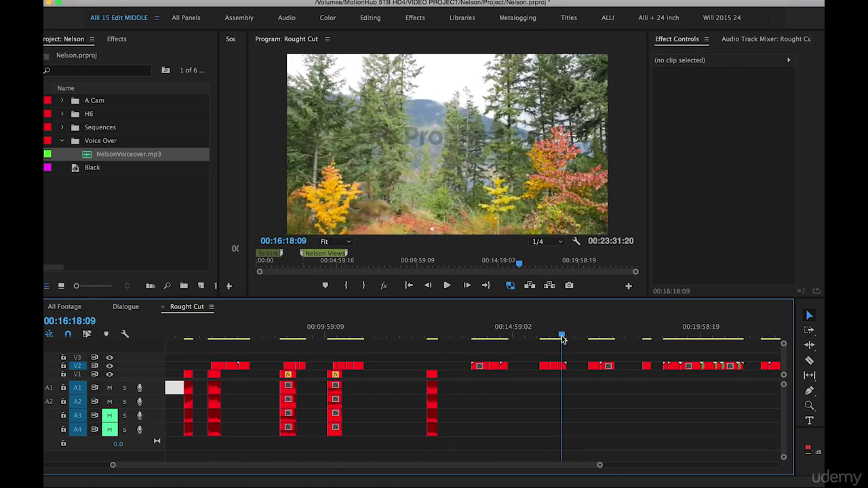
click(479, 332)
key(=)
drag(505, 349, 610, 371)
key(Delete)
- Paste the cut B-roll group on V2 directly after 13.mp4, at 00:04:59:19
key(-)
key(-)
key(-)
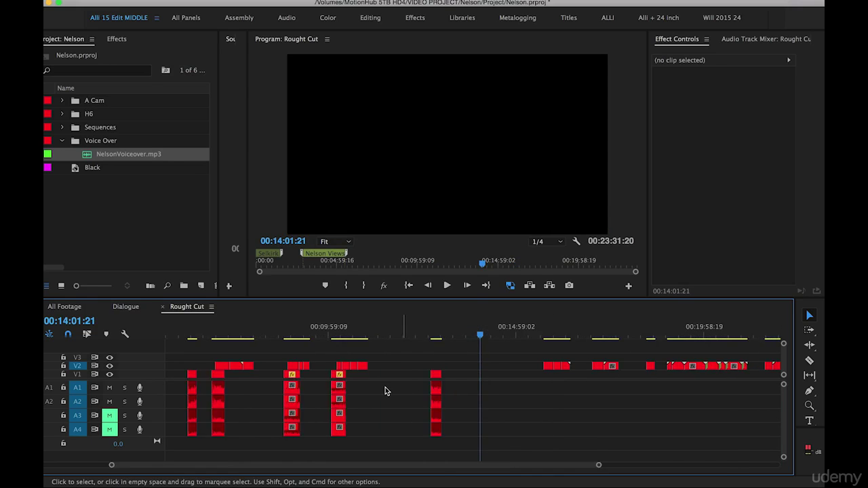
drag(256, 332, 260, 333)
key(=)
key(=)
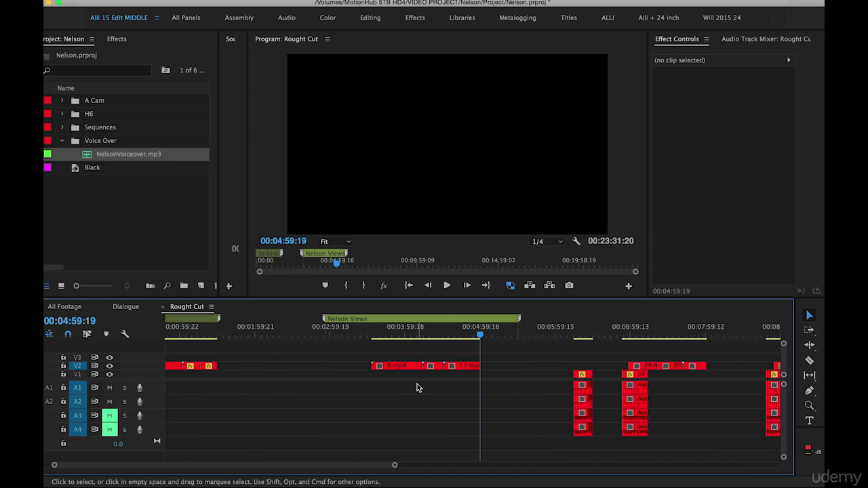
key(super+v)
- Move the B-roll group beginning with 8.mp4 and the Nelson Views marker earlier, so both start at 00:02:06:03
mouse_move(545, 354)
mouse_down()
mouse_move(481, 367)
mouse_move(285, 366)
mouse_up()
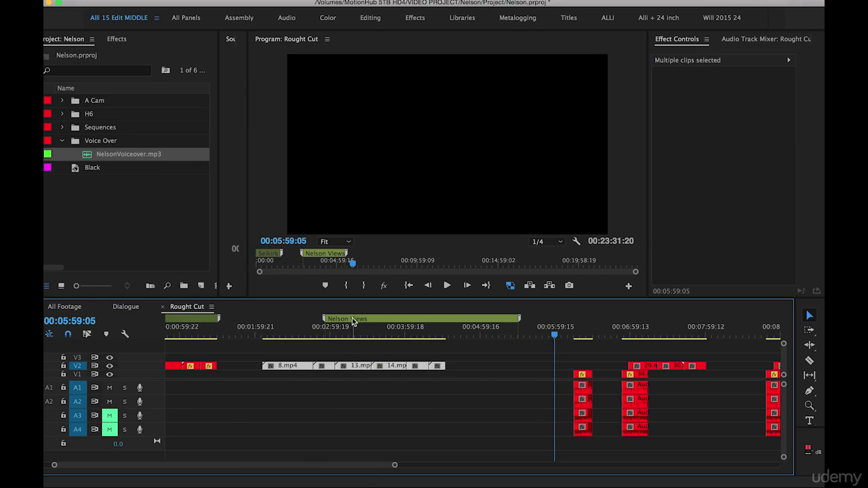
drag(354, 320, 294, 321)
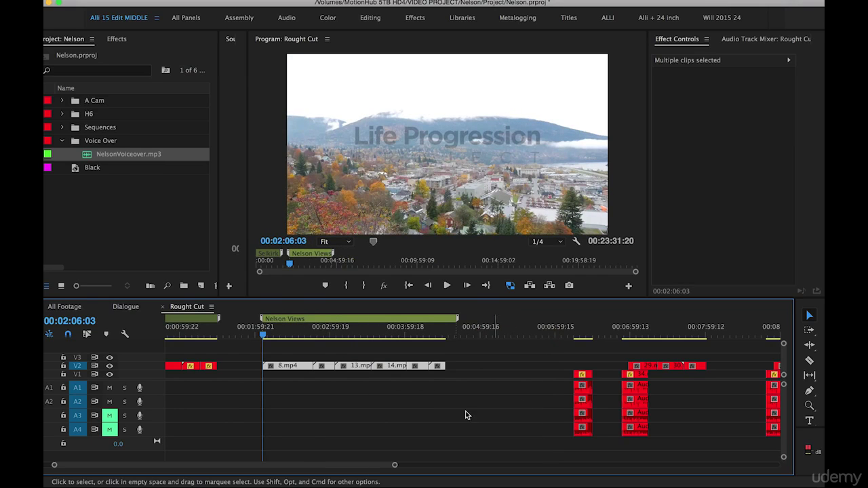
- Find the scenic lake shot near 00:17:07 and lower 27.mp4 from V2 to V1
key(minus)
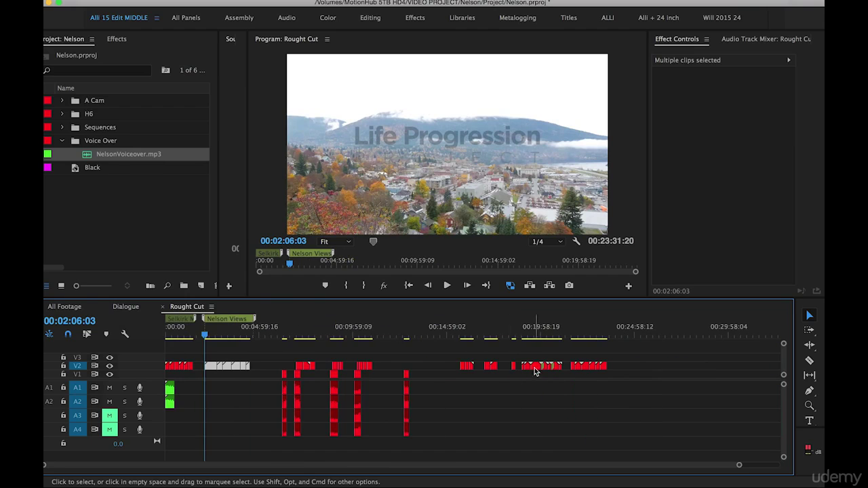
click(471, 331)
drag(472, 331, 488, 334)
key(equal)
key(equal)
key(equal)
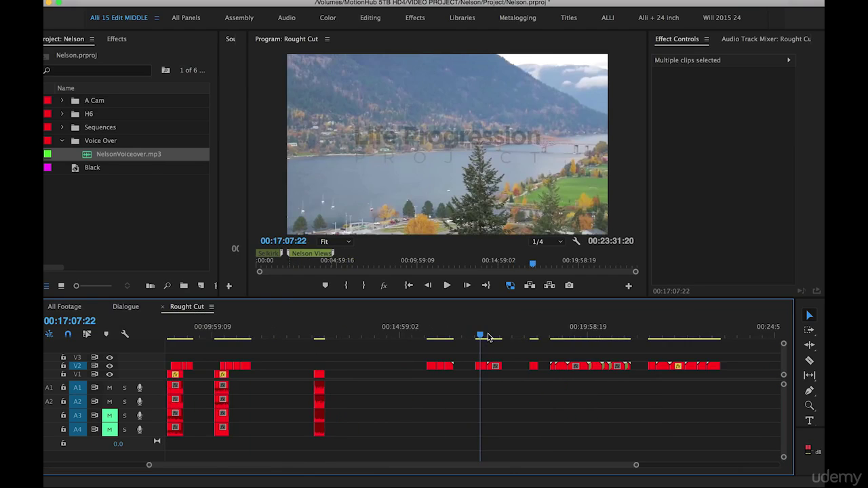
drag(485, 368, 486, 376)
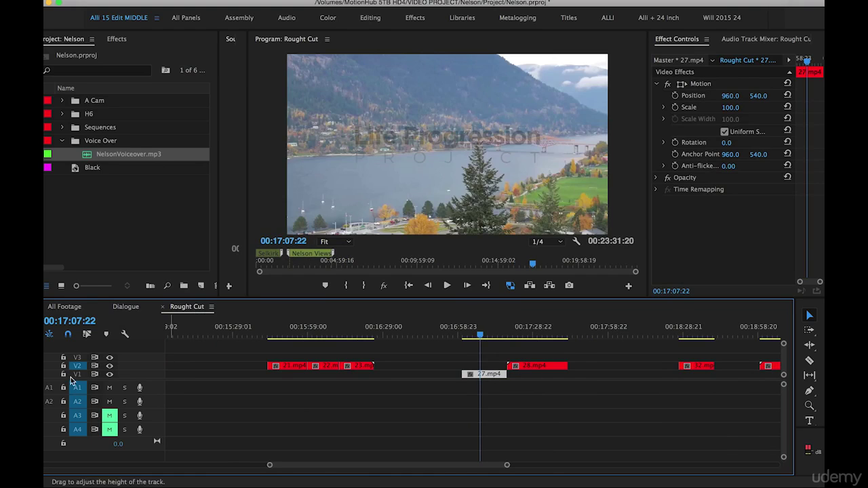
- Lower the scenic clips 45.mp4, 46.mp4 and 47.mp4 from V2 to V1
key(minus)
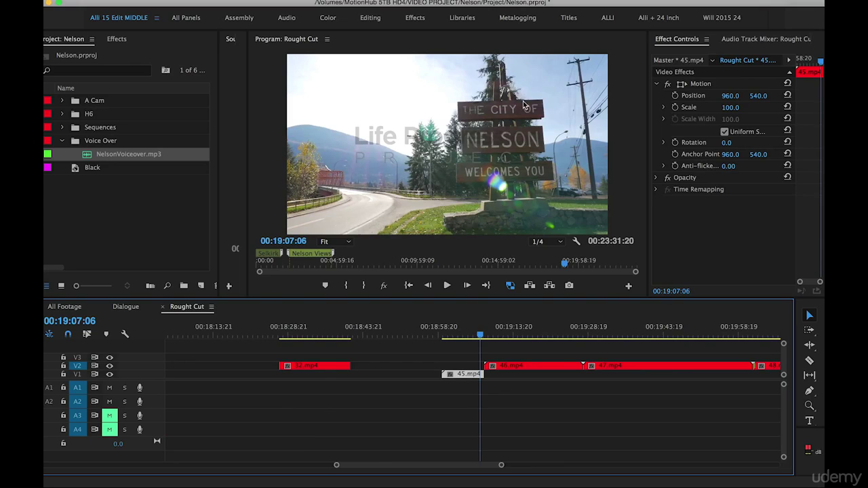
drag(516, 337, 655, 337)
click(623, 367)
drag(623, 367, 623, 376)
- Lower 1.mp4, 9.mp4 and 11.mp4 from V2 to V1
key(minus)
drag(625, 328, 679, 327)
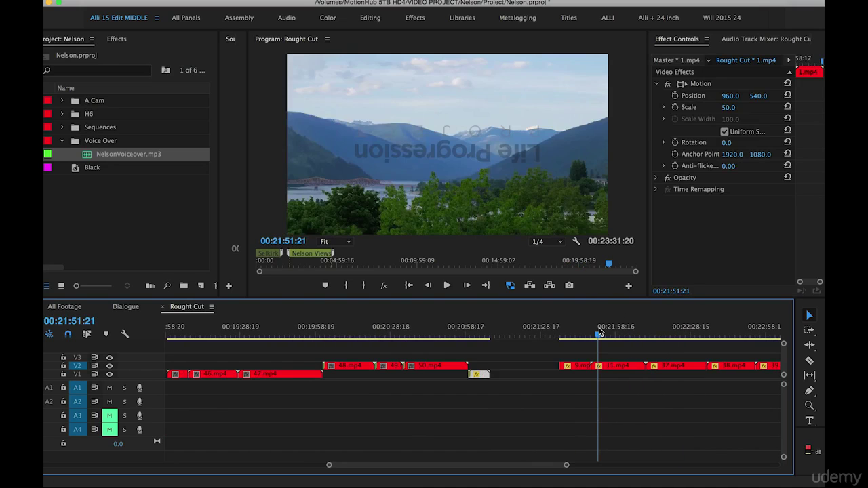
drag(599, 332, 668, 334)
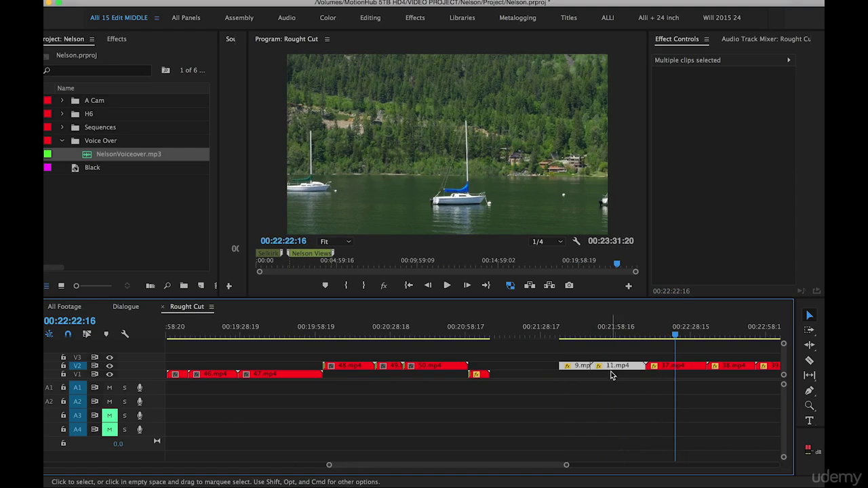
drag(612, 368, 612, 376)
- Review the final B-roll group and lower the bridge shot 38.mp4 from V2 to V1
drag(609, 332, 649, 333)
drag(584, 325, 604, 329)
key(=)
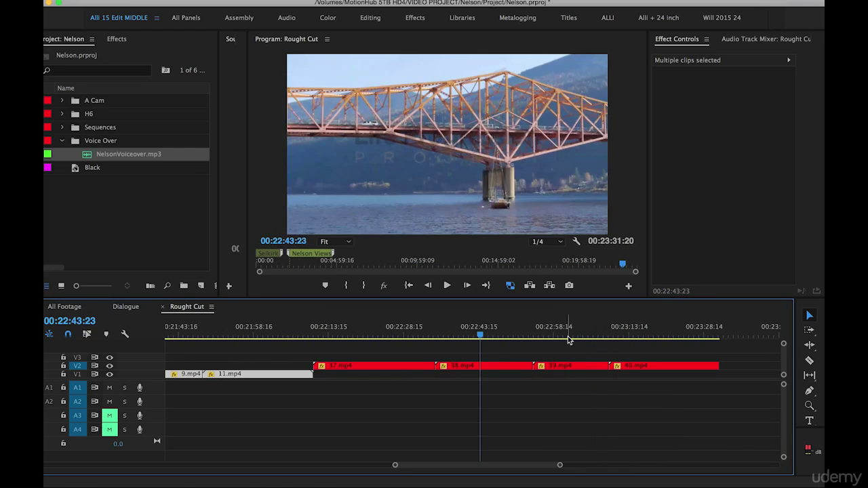
click(466, 367)
drag(466, 367, 466, 379)
click(517, 383)
- Gather the scenic B-roll clips set aside on V1 closer together and cut them all from the timeline
key(-)
key(-)
scroll(517, 384, left, 4)
key(=)
scroll(558, 385, left, 4)
drag(684, 381, 623, 381)
drag(439, 375, 503, 380)
key(-)
key(-)
drag(384, 390, 473, 377)
drag(324, 374, 546, 395)
key(Delete)
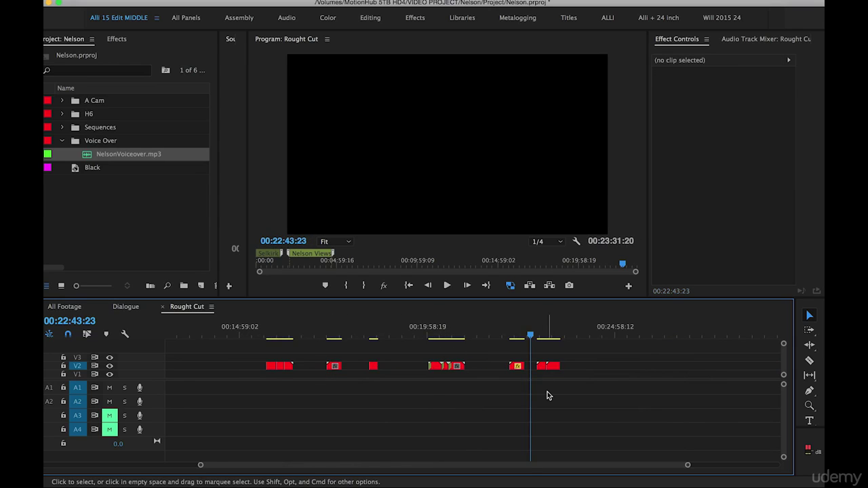
- Try to shift everything from 8.mp4 onward later and place the cut scenic clips right after the Selkirk Mountains group
key(a)
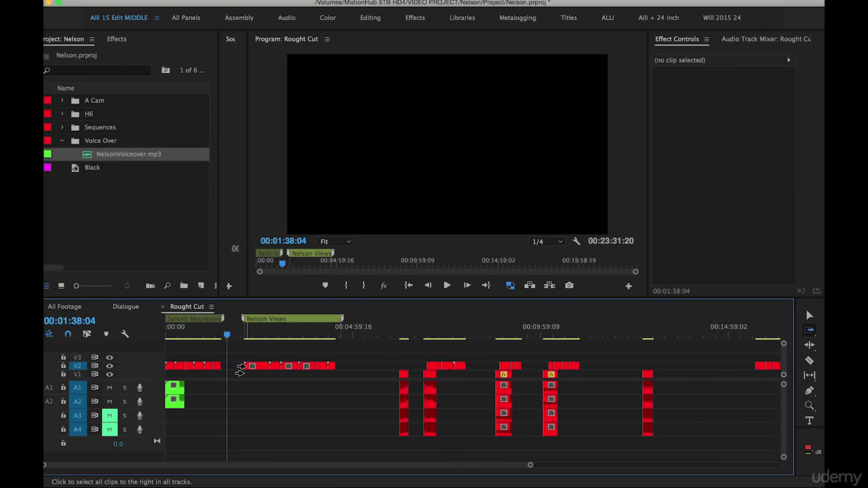
click(241, 368)
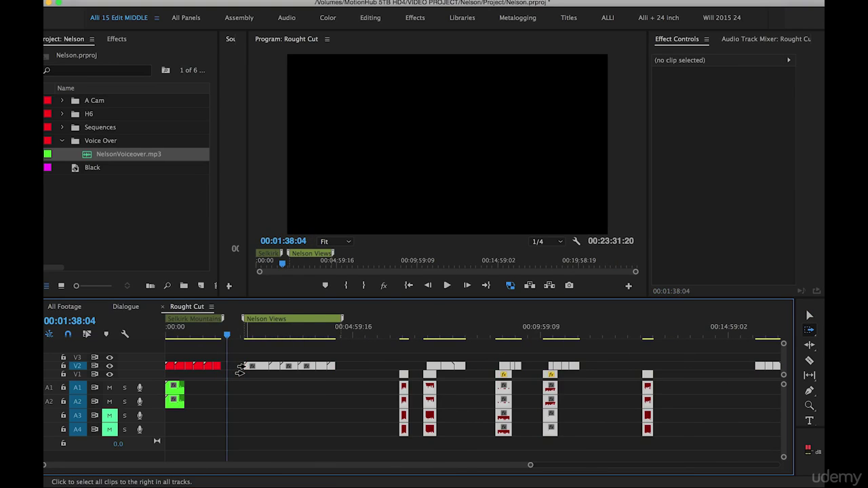
drag(241, 368, 402, 366)
key(v)
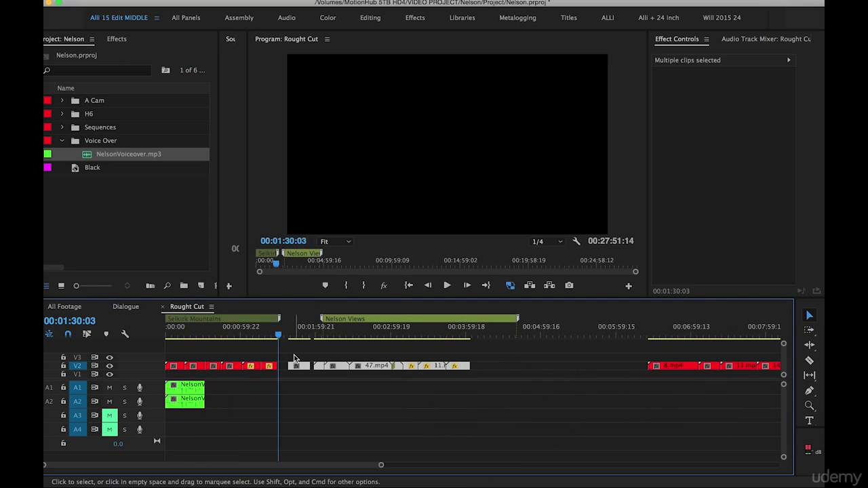
click(295, 356)
click(283, 367)
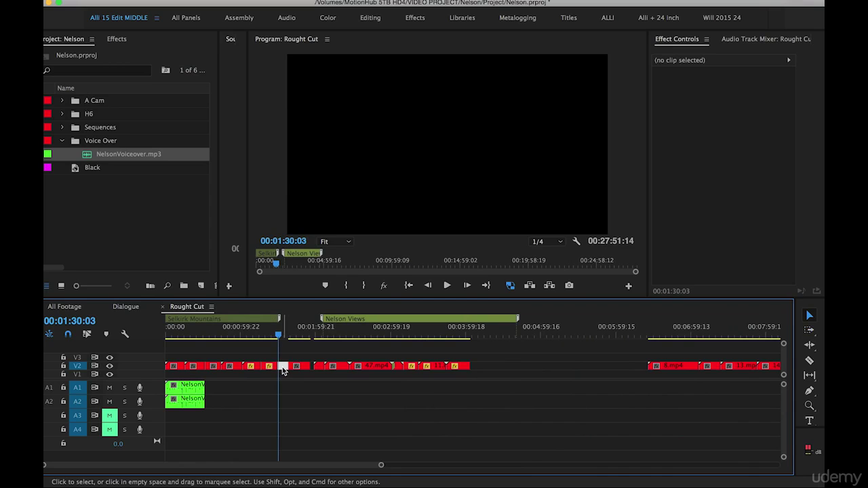
key(Delete)
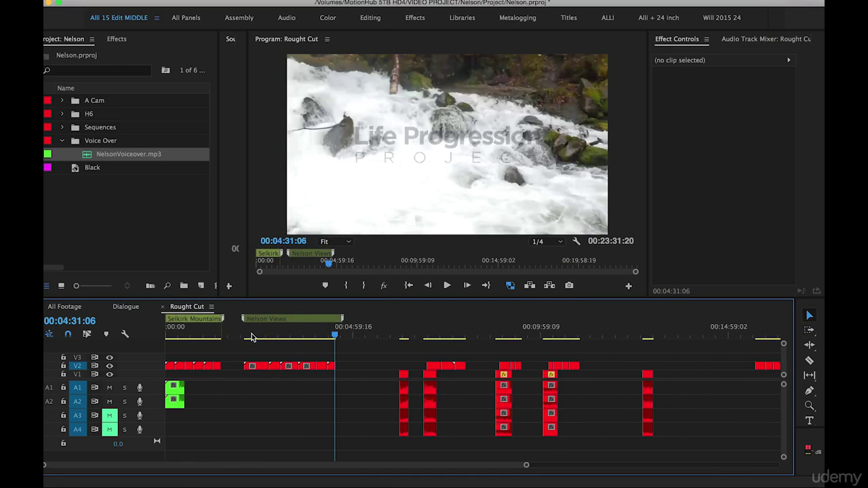
- Shift all clips from the first talking clip onward about 5.7 minutes later and paste the scenic clips on V2 at 00:04:31:06
key(a)
drag(394, 380, 608, 381)
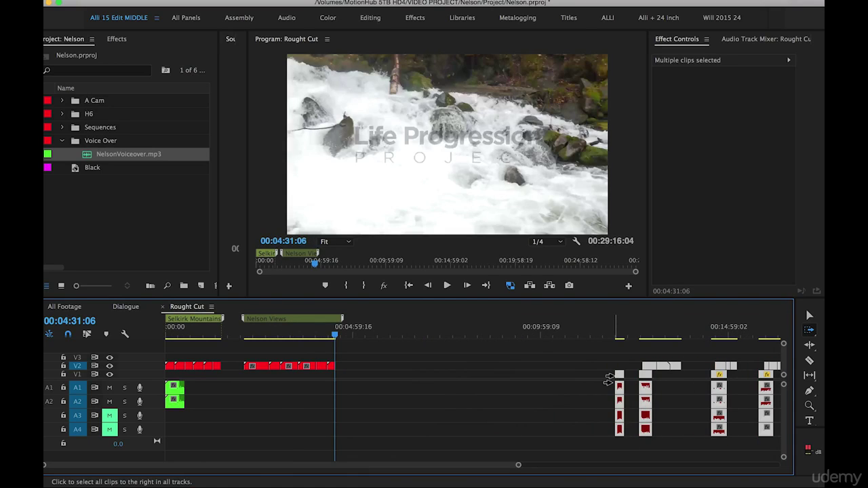
key(super+v)
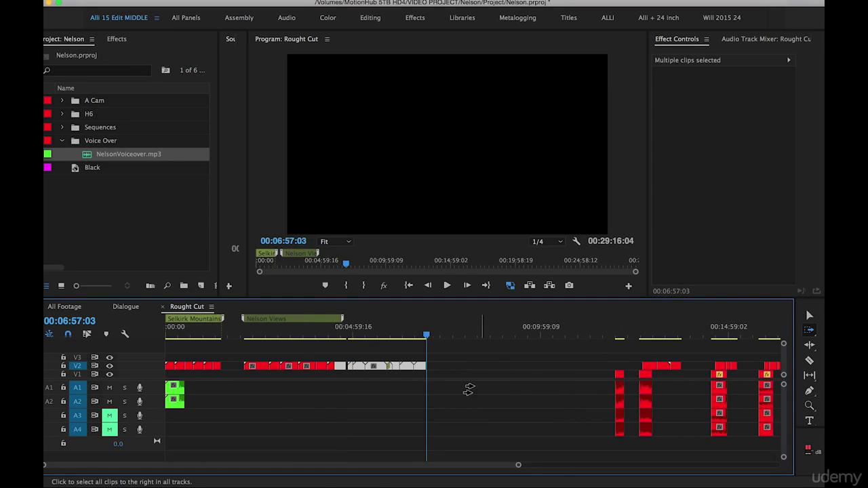
- Extend the Nelson Views marker to the end of the pasted clips, at about 00:06:57
key(v)
drag(341, 318, 428, 328)
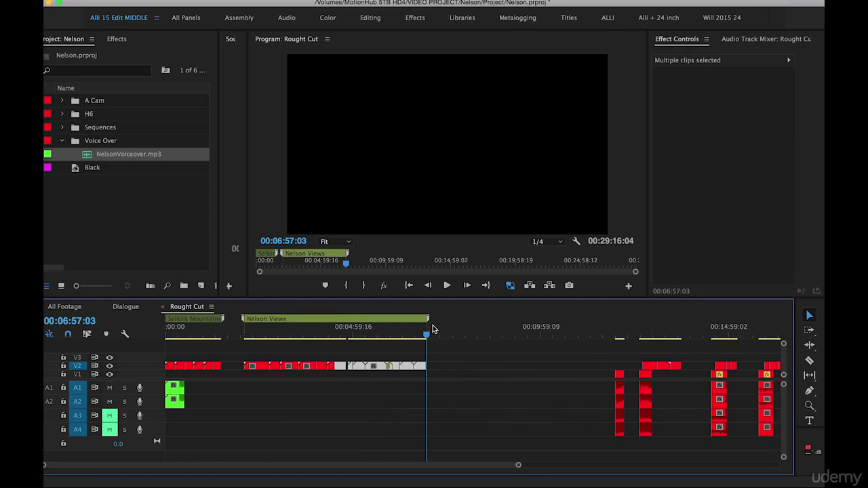
- Review the footbridge and forest B-roll between about 00:21:30 and 00:22:05 and cut 21.mp4, 22.mp4 and 23.mp4 from V2
key(minus)
click(562, 359)
click(572, 332)
drag(574, 334, 579, 334)
key(equal)
key(equal)
key(equal)
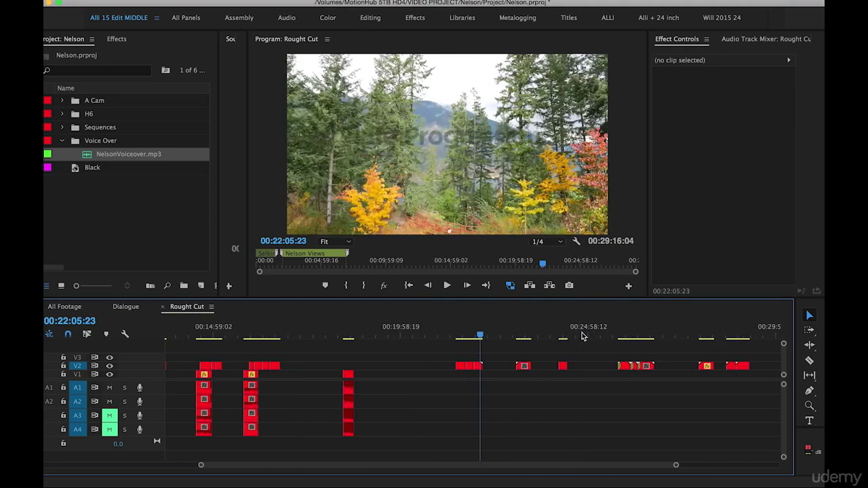
drag(358, 330, 472, 332)
key(minus)
key(minus)
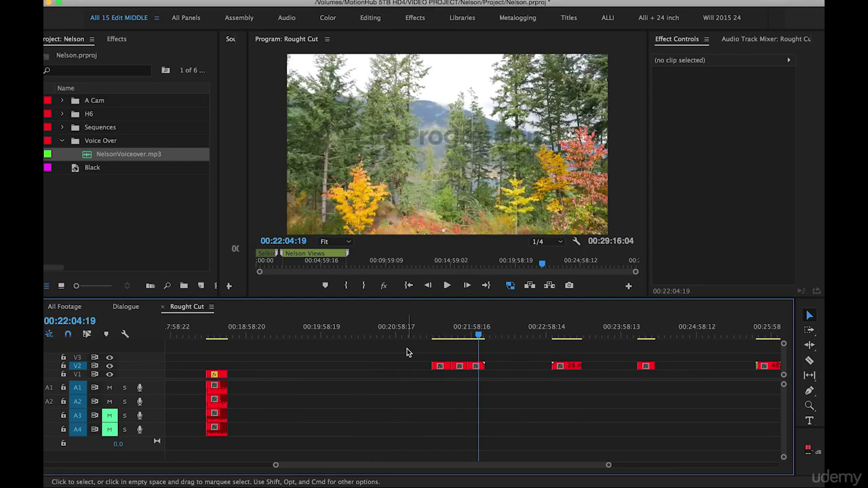
drag(461, 332, 437, 353)
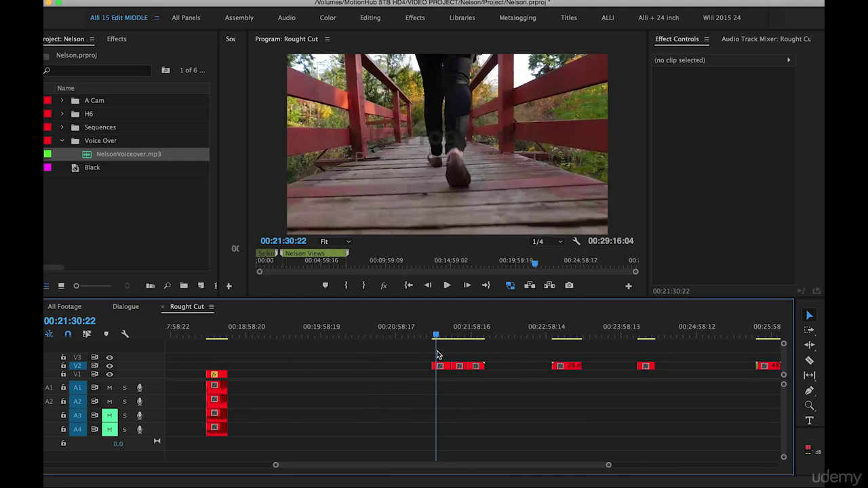
mouse_move(438, 353)
mouse_down()
mouse_move(479, 338)
mouse_move(428, 333)
mouse_move(470, 336)
mouse_move(436, 337)
mouse_move(446, 341)
mouse_up()
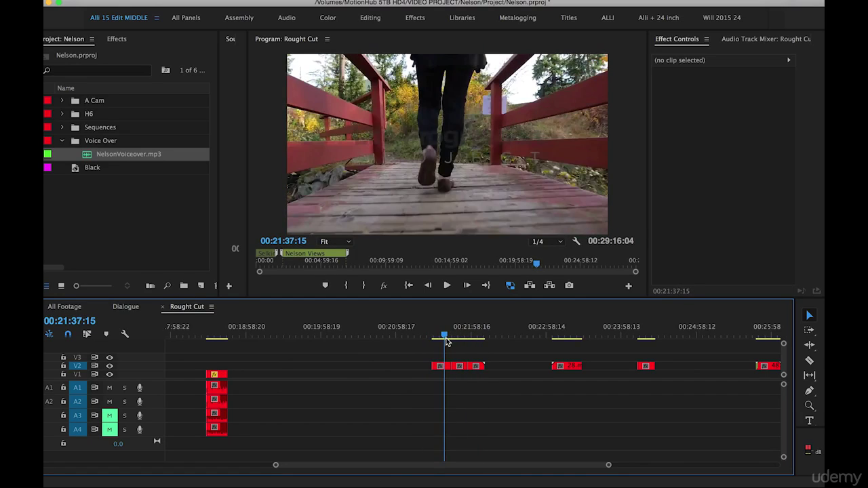
drag(418, 351, 486, 374)
key(Delete)
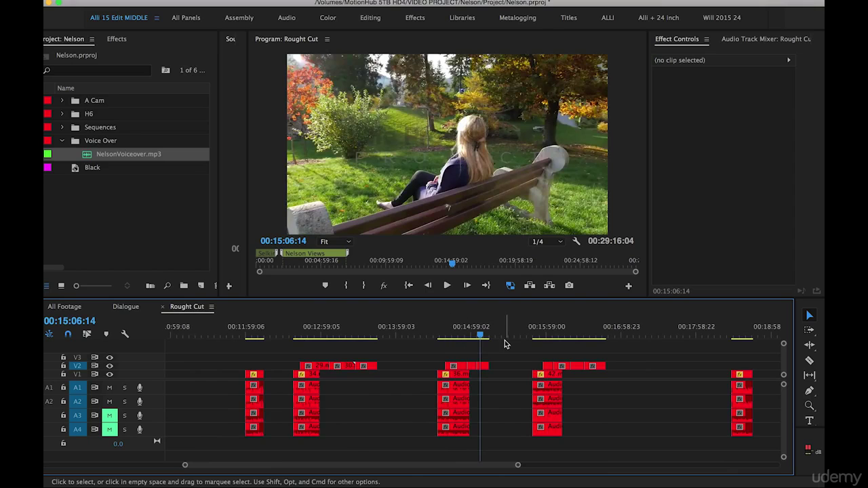
- Shift all clips from 42.mp4 onward about 1.5 minutes later and paste the footbridge group on V2 at 00:15:14:20
key(a)
click(528, 388)
drag(584, 383, 694, 383)
key(v)
click(491, 331)
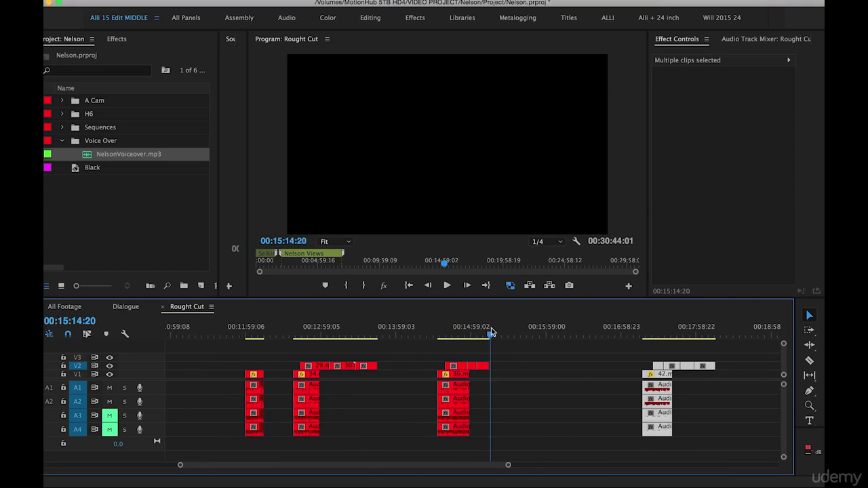
key(super+v)
key(minus)
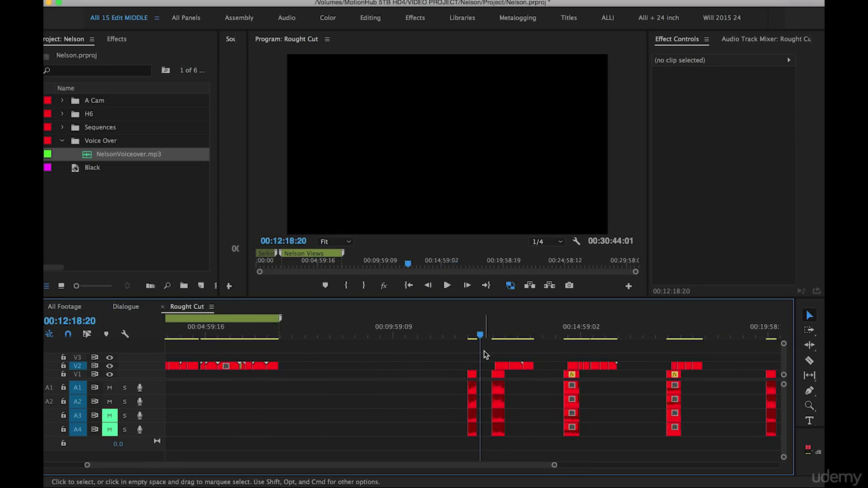
- Check the first talking clip near 00:12:02 and move it with its four audio tracks about 3.6 minutes earlier
click(470, 327)
key(equal)
key(equal)
key(equal)
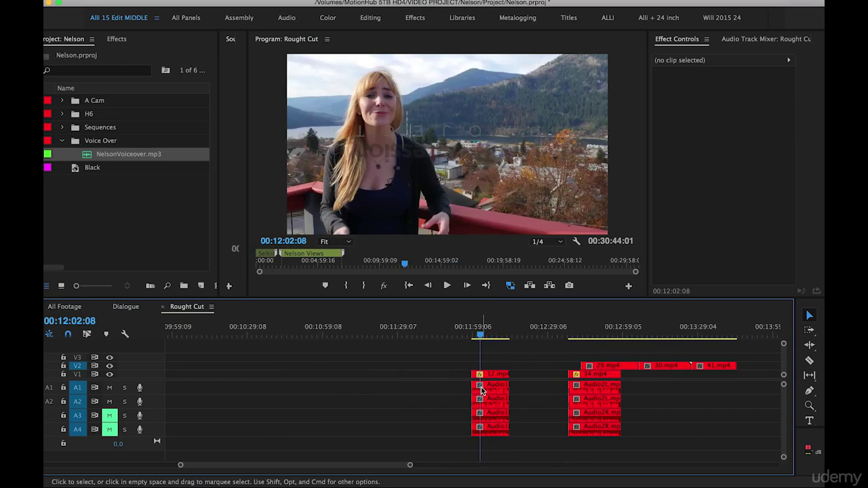
key(minus)
key(minus)
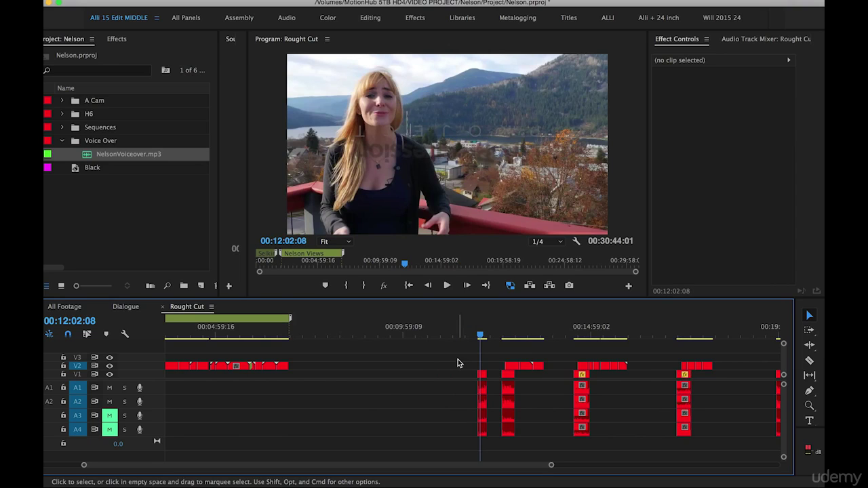
drag(459, 360, 482, 446)
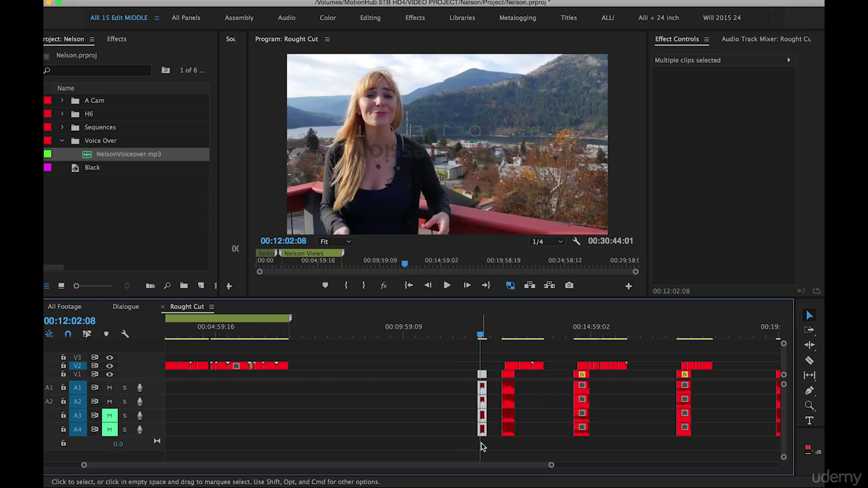
scroll(480, 446, left, 3)
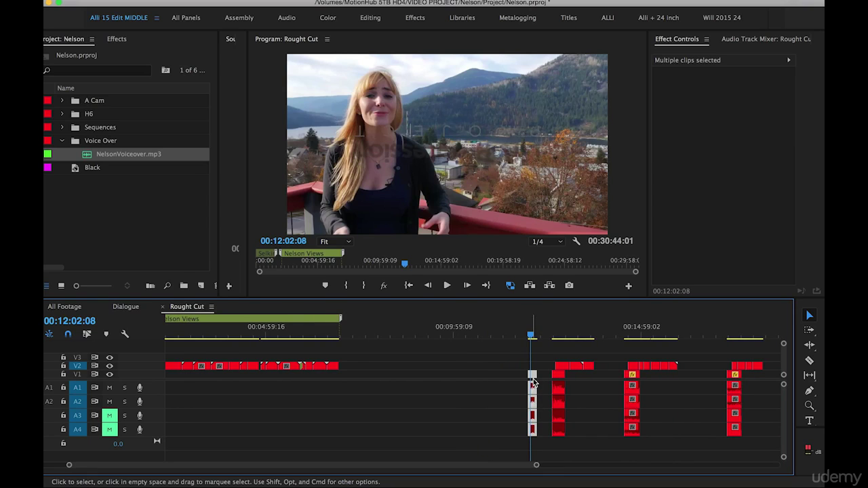
drag(531, 378, 394, 376)
- Move the second talking clip, with its audio and the B-roll above it, about 1.8 minutes earlier
drag(516, 357, 587, 435)
drag(553, 377, 493, 380)
click(492, 334)
click(465, 352)
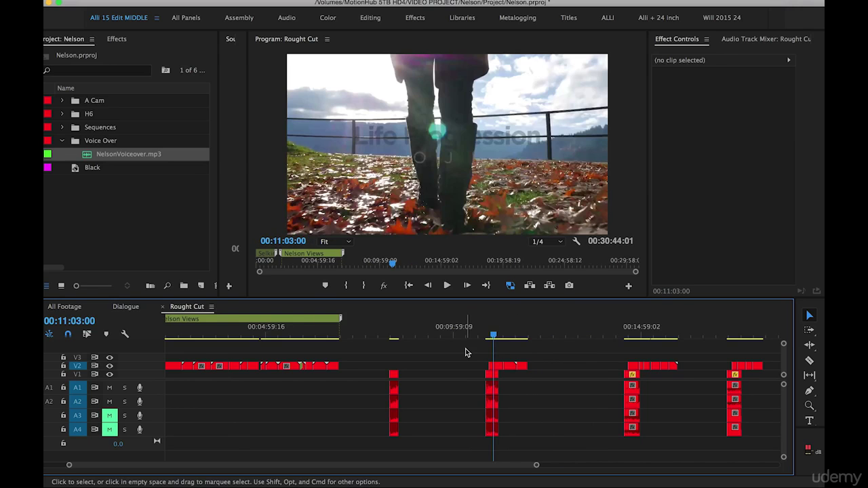
- Add a marker named Waterfront at 00:10:06:18 with a duration of 00:02:36:04, spanning the waterfront clips
key(m)
drag(494, 325, 561, 330)
drag(494, 321, 459, 320)
drag(528, 319, 560, 323)
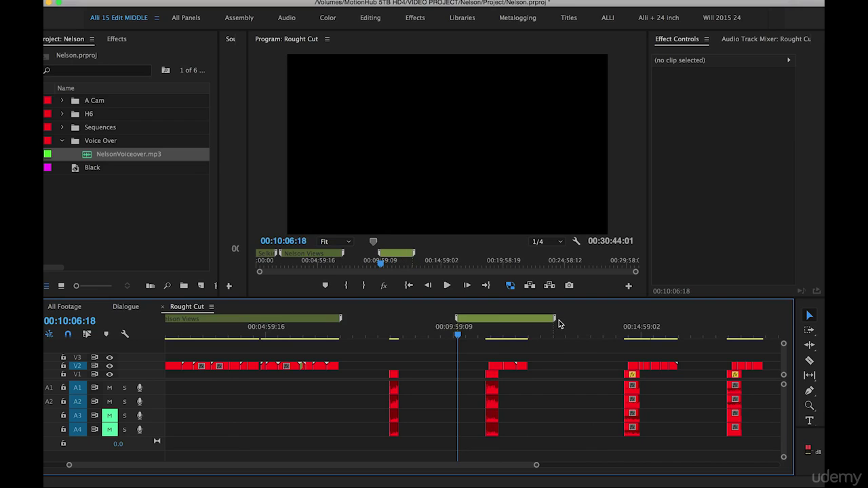
double_click(499, 321)
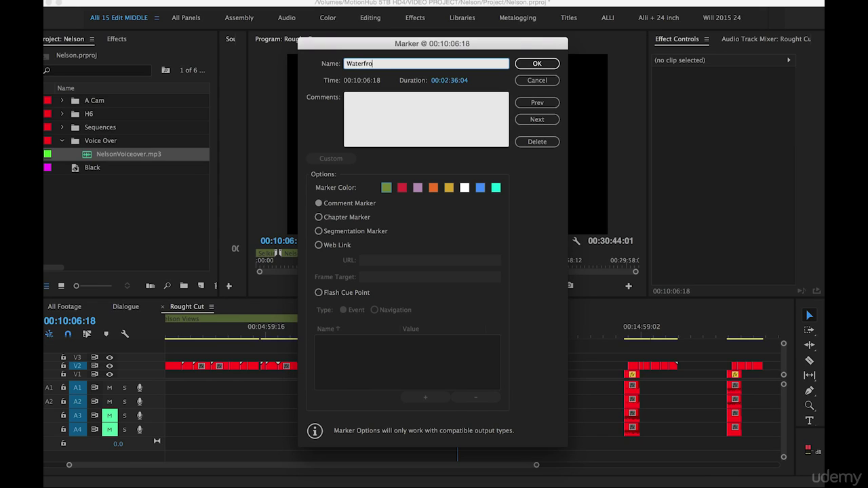
click(522, 66)
- Move 28.mp4 and 32.mp4 from around 00:24:39 and 00:25:44 on V2 to the end of the Waterfront B-roll
key(minus)
click(628, 334)
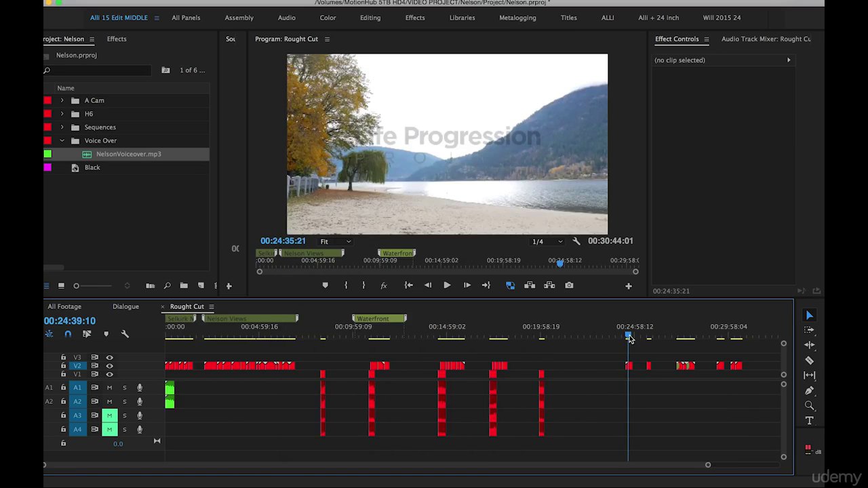
key(equal)
key(equal)
key(equal)
key(minus)
key(minus)
key(minus)
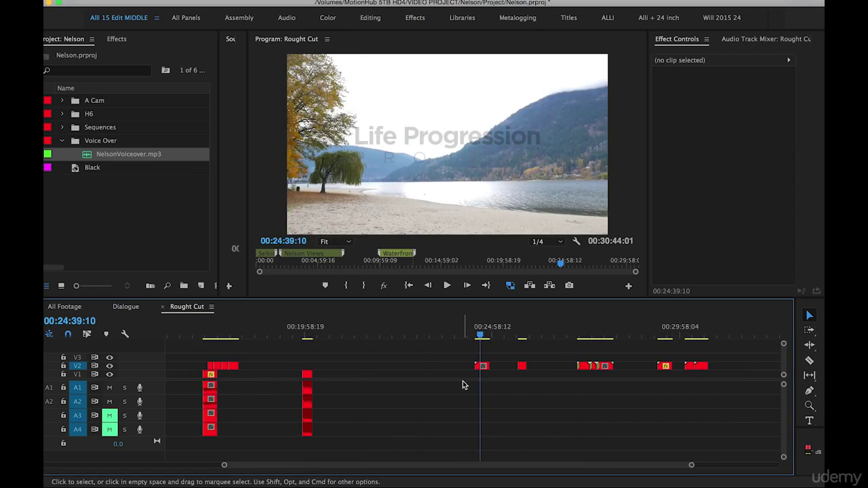
drag(493, 367, 259, 369)
key(Down)
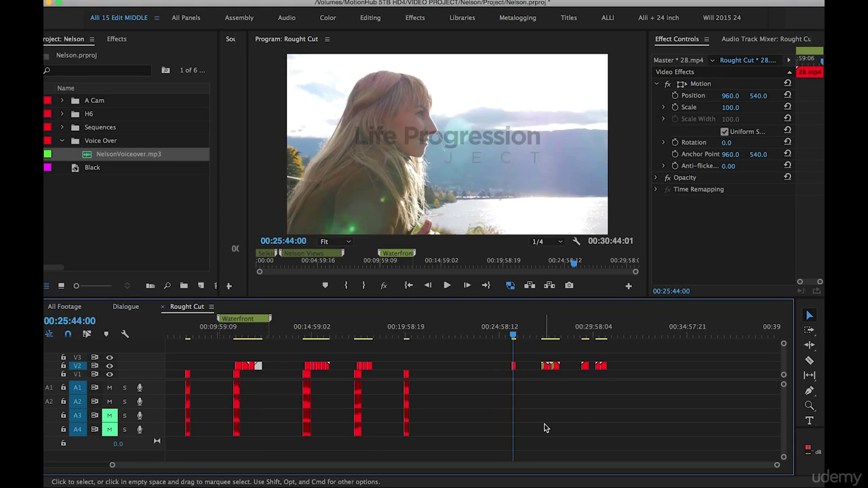
click(513, 367)
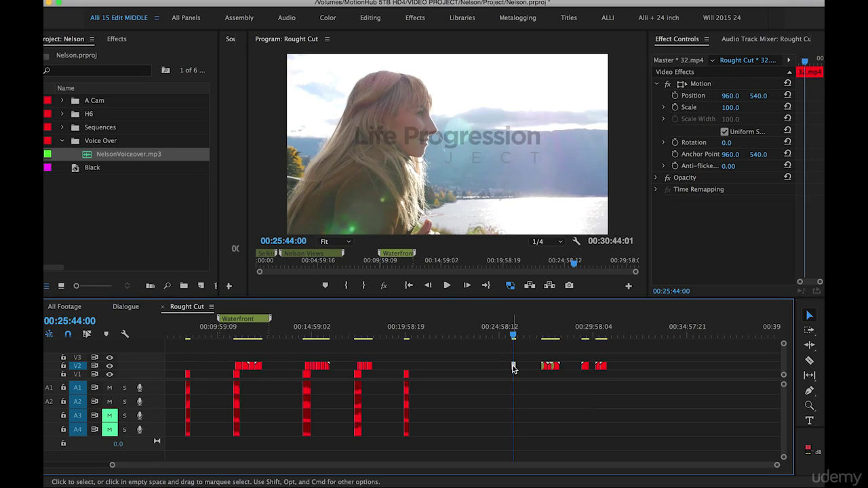
drag(513, 366, 266, 370)
- Examine the remaining B-roll on V2 between about 00:27:30 and 00:30:30 to see which section it suits
click(546, 331)
key(equal)
key(equal)
key(equal)
drag(546, 328, 519, 343)
key(minus)
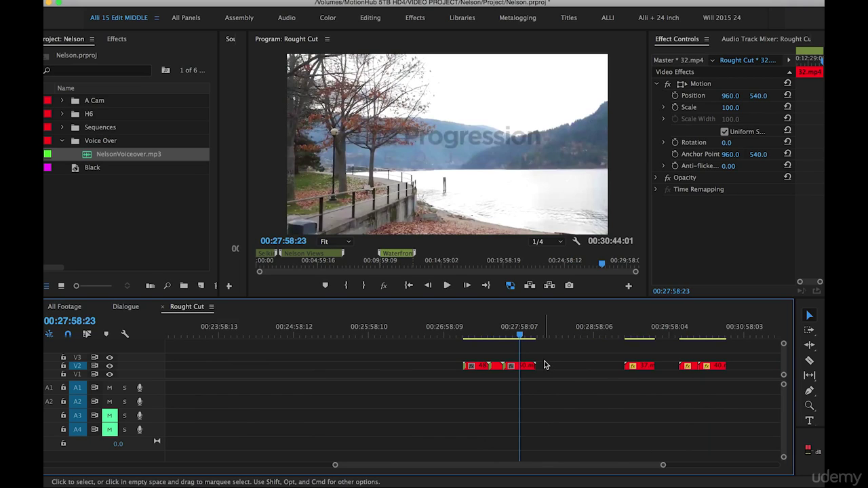
click(638, 330)
drag(637, 330, 692, 330)
key(equal)
click(371, 332)
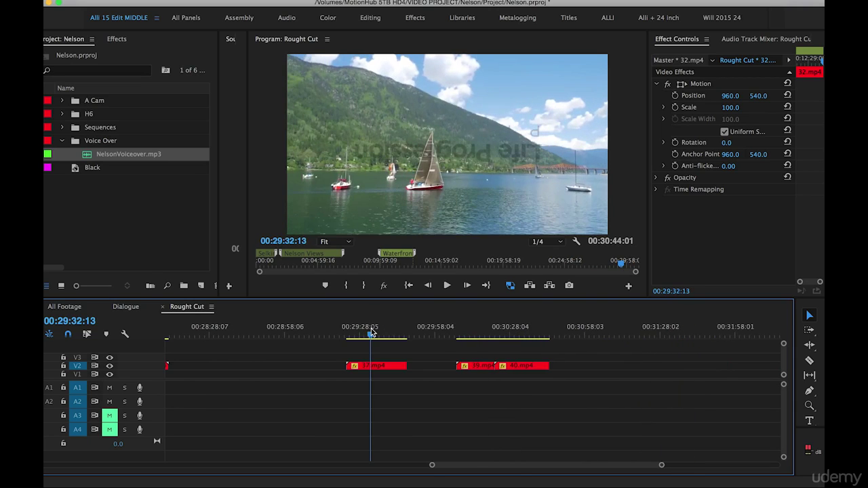
drag(371, 331, 475, 331)
key(minus)
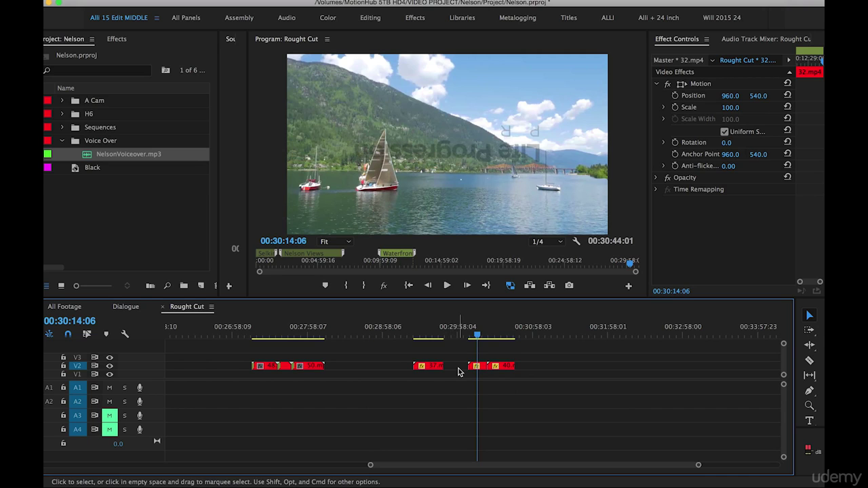
- Close the gaps on either side of 37.mp4 and cut the joined lake B-roll clips from V2
click(459, 369)
key(Delete)
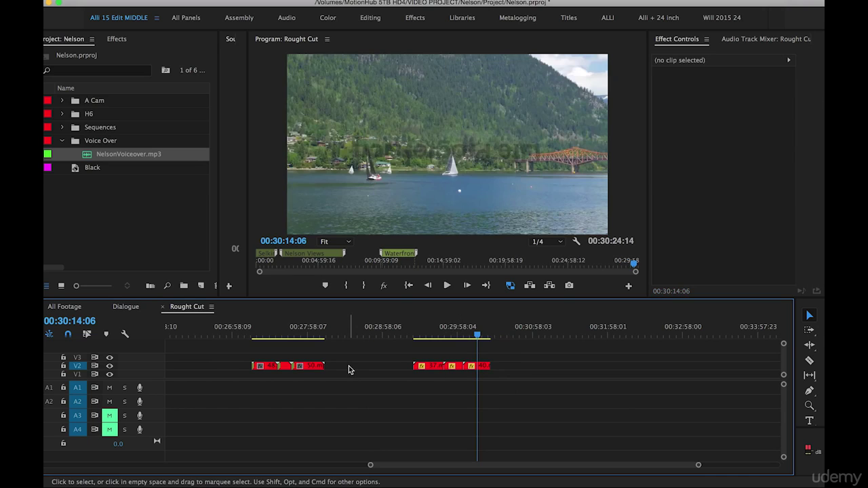
click(348, 367)
key(Delete)
key(minus)
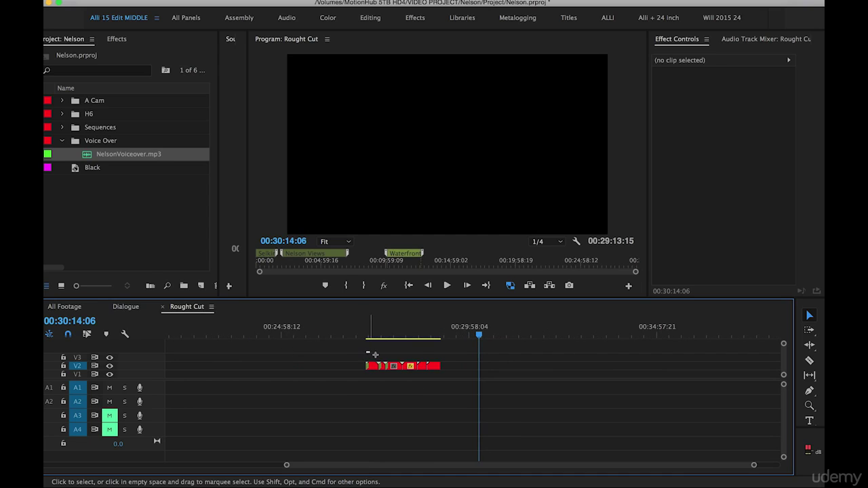
drag(366, 351, 471, 385)
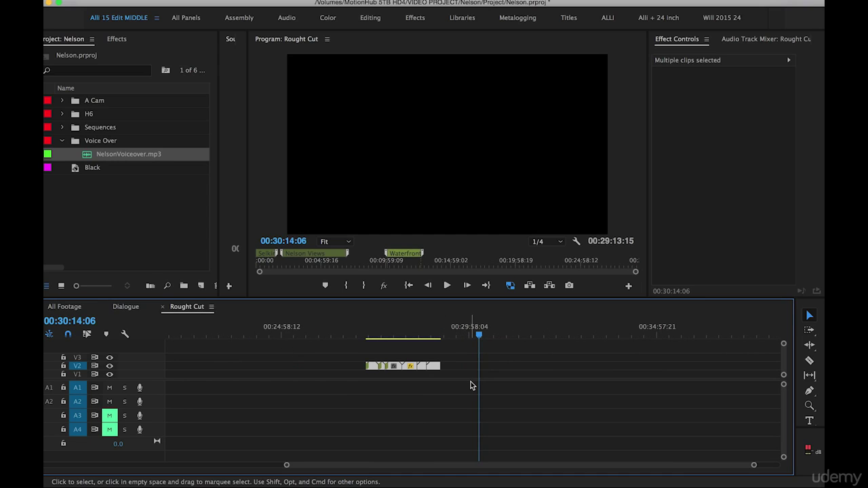
click(470, 385)
key(backslash)
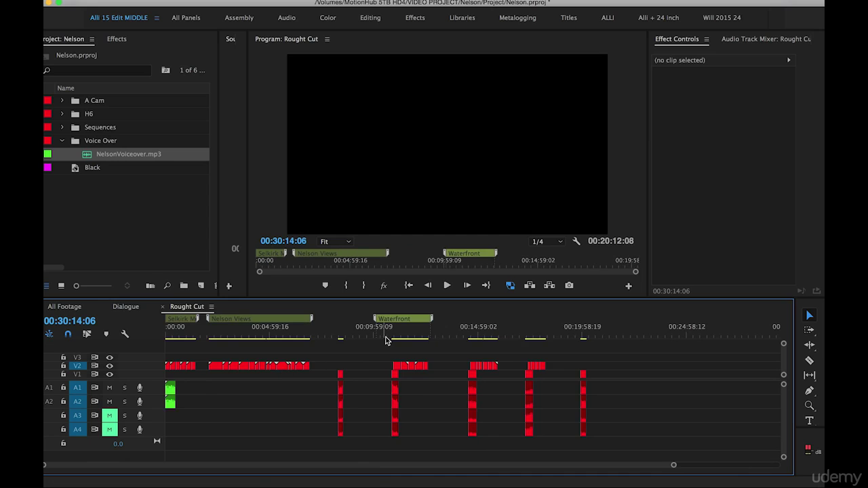
- Shift the later sections about 2.8 minutes later and paste the cut lake clips directly after the Waterfront B-roll on V2
click(426, 335)
drag(463, 371, 522, 372)
key(super+v)
key(v)
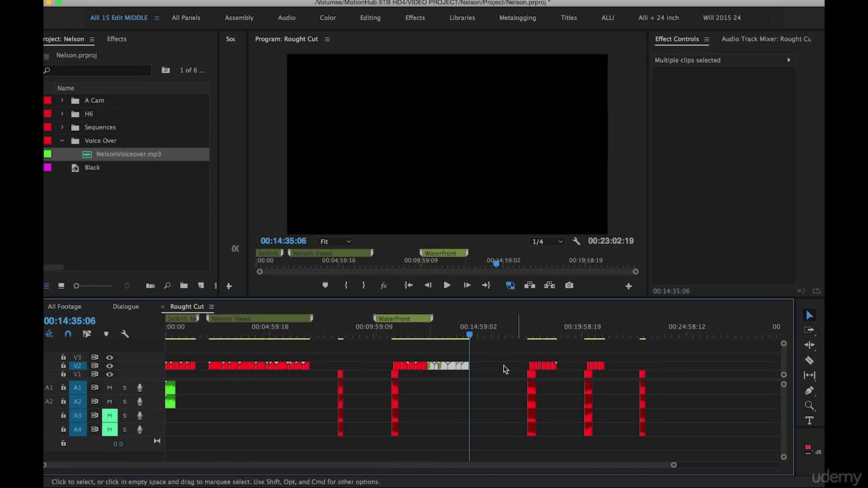
- Extend the Waterfront marker by about two minutes, past the end of the pasted clips, and nudge it slightly later
click(506, 368)
drag(441, 319, 472, 318)
drag(413, 327, 423, 318)
- Label the first talking clip with a marker named Intro Dialogue at 00:08:10:12, lasting 00:00:36:04
drag(335, 326, 339, 326)
key(equal)
key(equal)
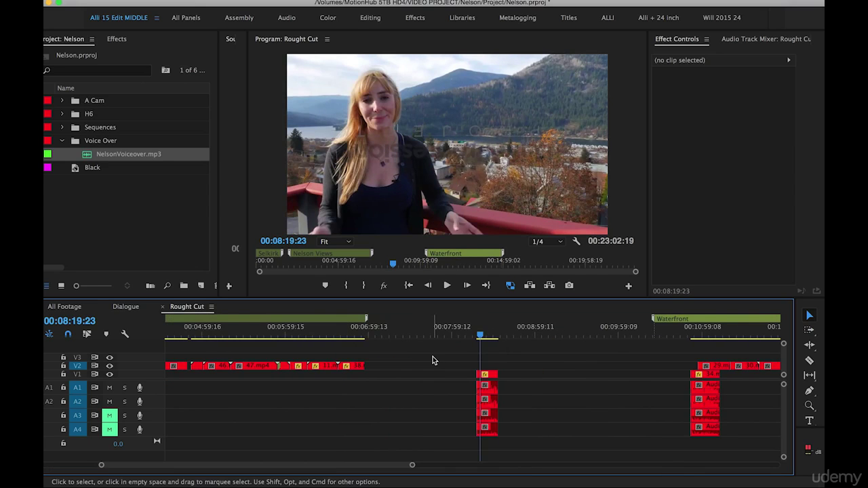
key(m)
click(479, 322)
mouse_move(479, 322)
mouse_down()
mouse_move(465, 320)
mouse_move(520, 322)
mouse_up()
double_click(490, 319)
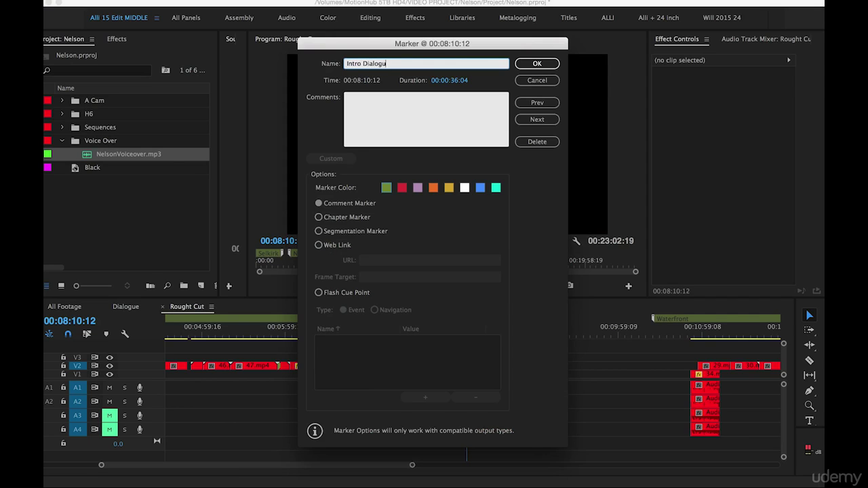
- Add a marker named Gyro Park at 00:16:27:10 with a duration of 00:02:20:12 over the section following Waterfront
key(minus)
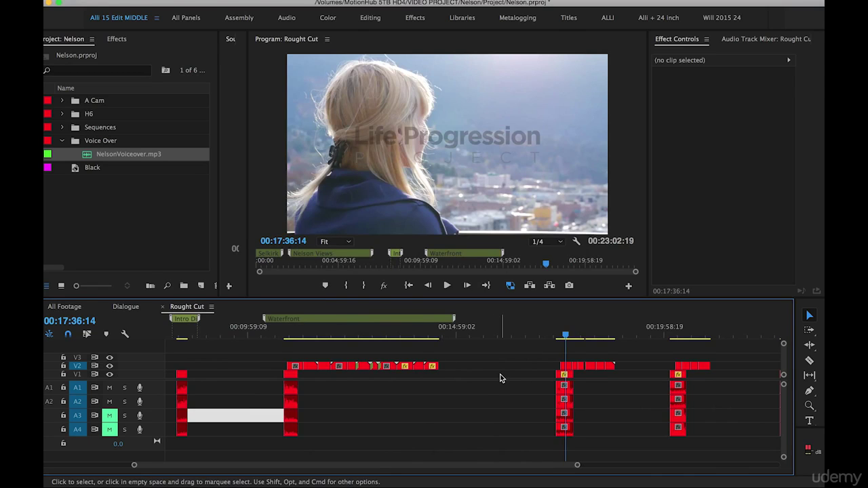
key(m)
mouse_move(566, 318)
mouse_down()
mouse_move(616, 319)
mouse_move(516, 320)
mouse_up()
double_click(541, 320)
text(Gyro Park)
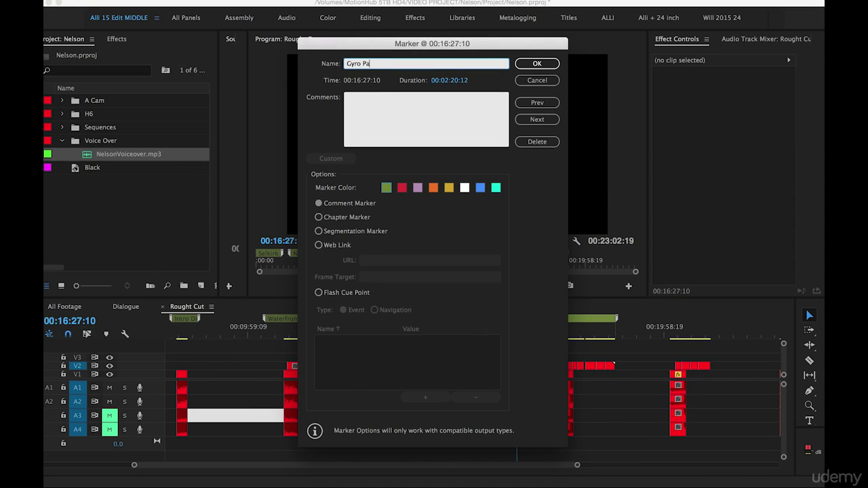
click(537, 64)
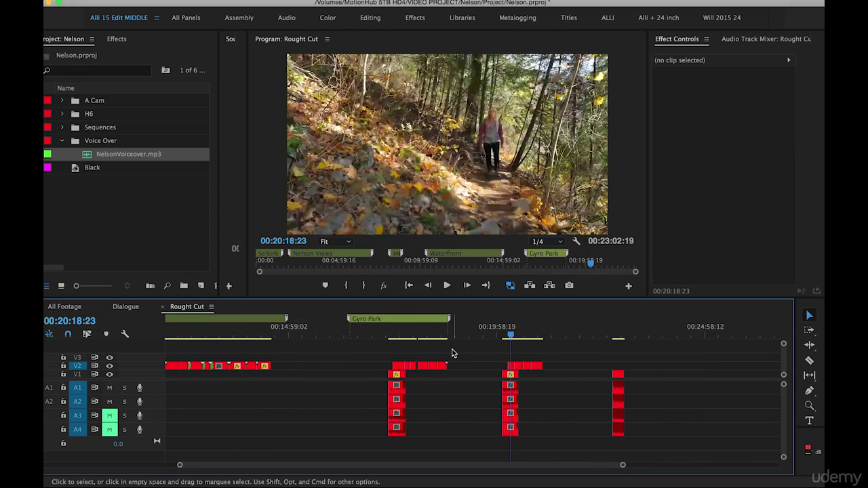
- Move the Gyro Park talking clip, with its audio and B-roll, about 35 seconds earlier within its marker
drag(452, 351, 385, 433)
drag(399, 373, 375, 374)
click(476, 362)
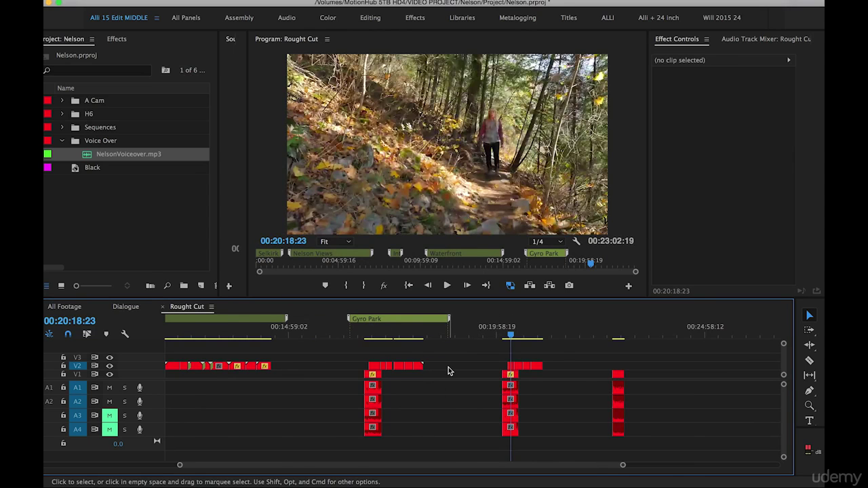
- Add a marker named Hiking at 00:19:50:00 with a duration of 00:01:26:19 over the forest trail section
key(m)
mouse_move(512, 322)
mouse_down()
mouse_move(552, 327)
mouse_move(490, 320)
mouse_up()
double_click(522, 322)
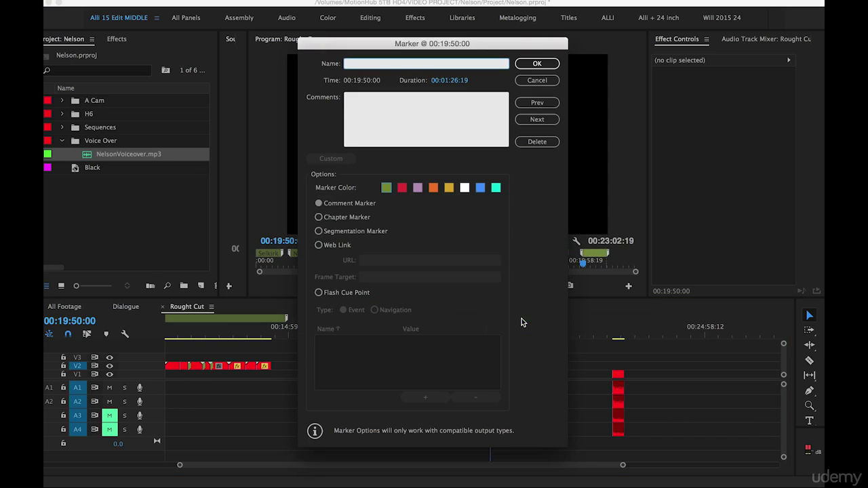
text(Hiking)
click(521, 62)
- Label the last talking clip, 44.mp4, with a marker named Outro Dialogue at 00:22:45:06, lasting 00:00:17:13
click(616, 329)
key(=)
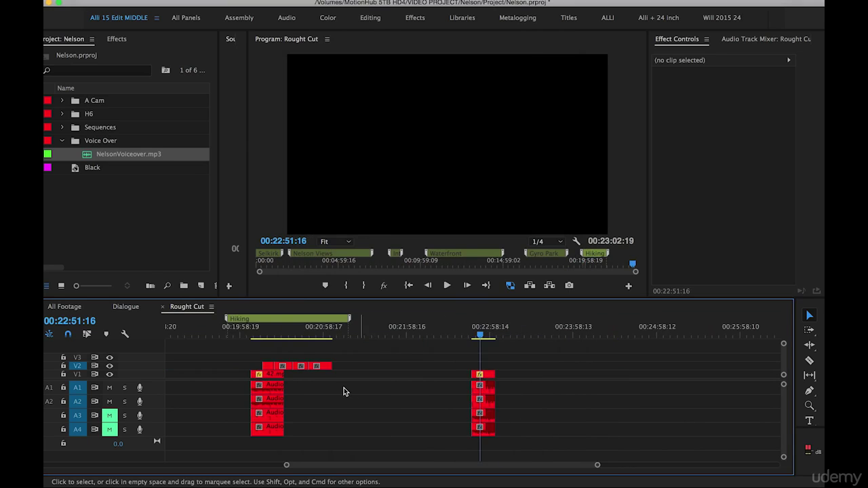
key(=)
key(super+s)
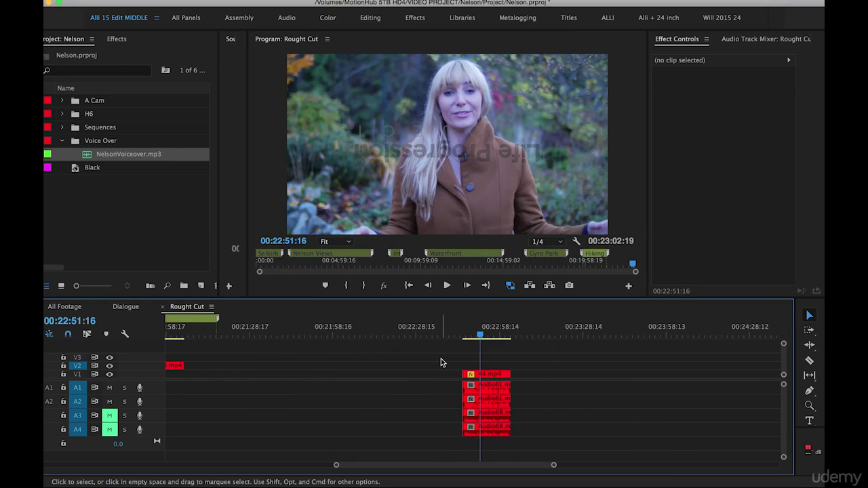
key(m)
mouse_move(480, 318)
mouse_down()
mouse_move(512, 324)
mouse_move(459, 323)
mouse_move(483, 324)
mouse_up()
double_click(483, 324)
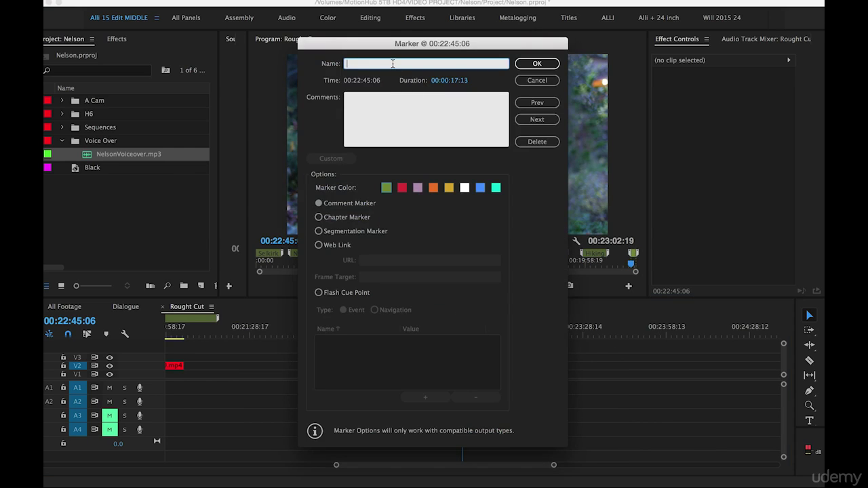
text(Outro Dialogue)
click(538, 62)
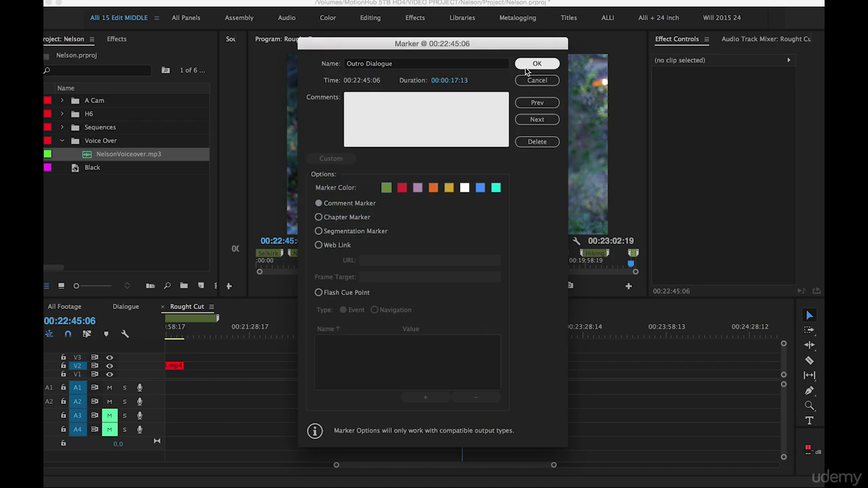
click(525, 67)
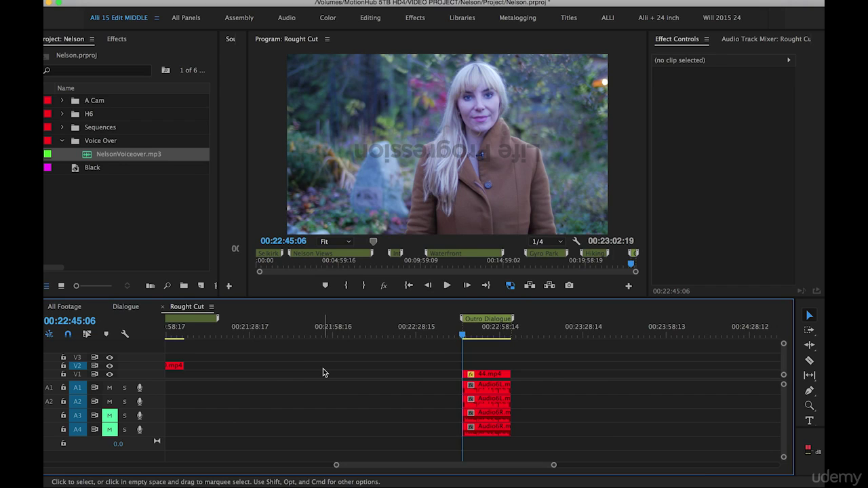
- Show the whole timeline and rename the Rought Cut sequence in the Sequences bin to Organized Selects
key(backslash)
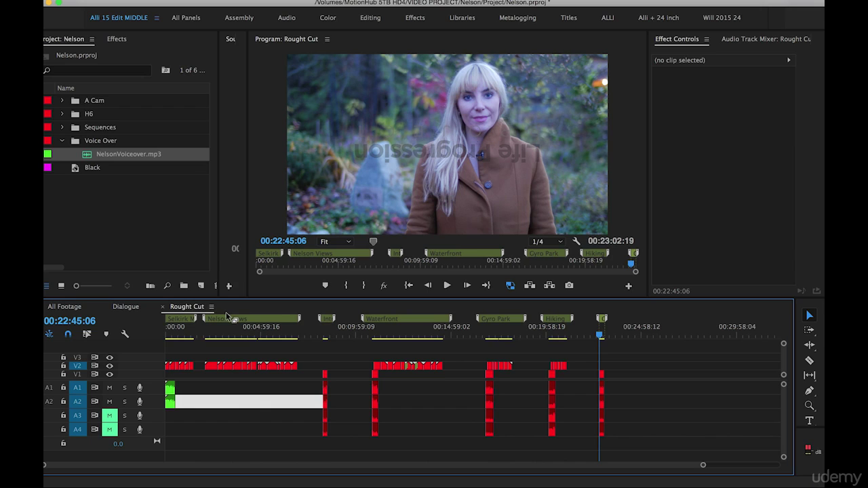
mouse_move(181, 321)
click(62, 131)
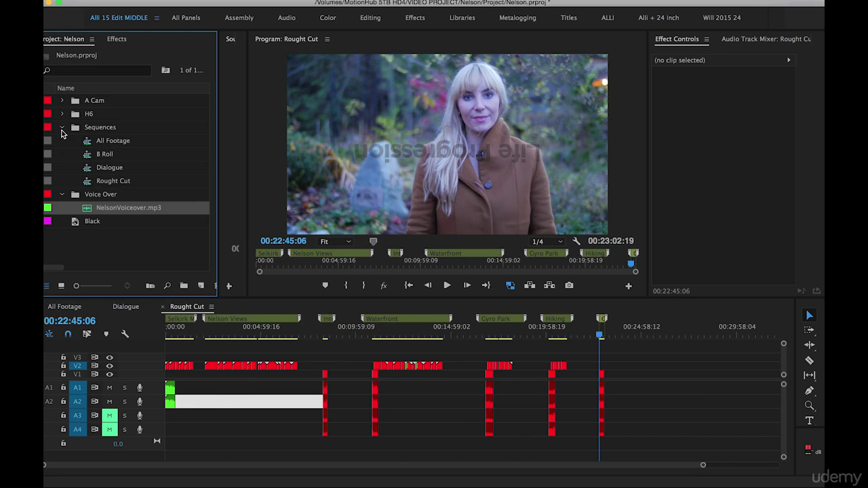
click(121, 181)
click(121, 182)
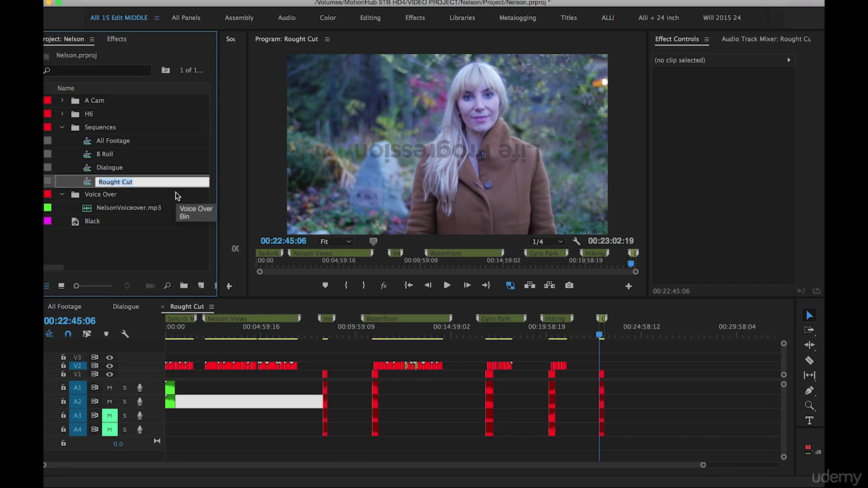
text(Organized Selects)
key(Return)
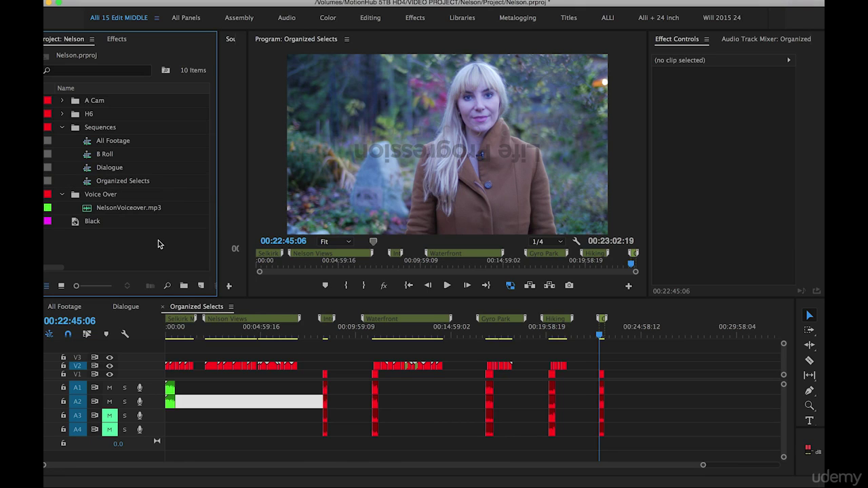